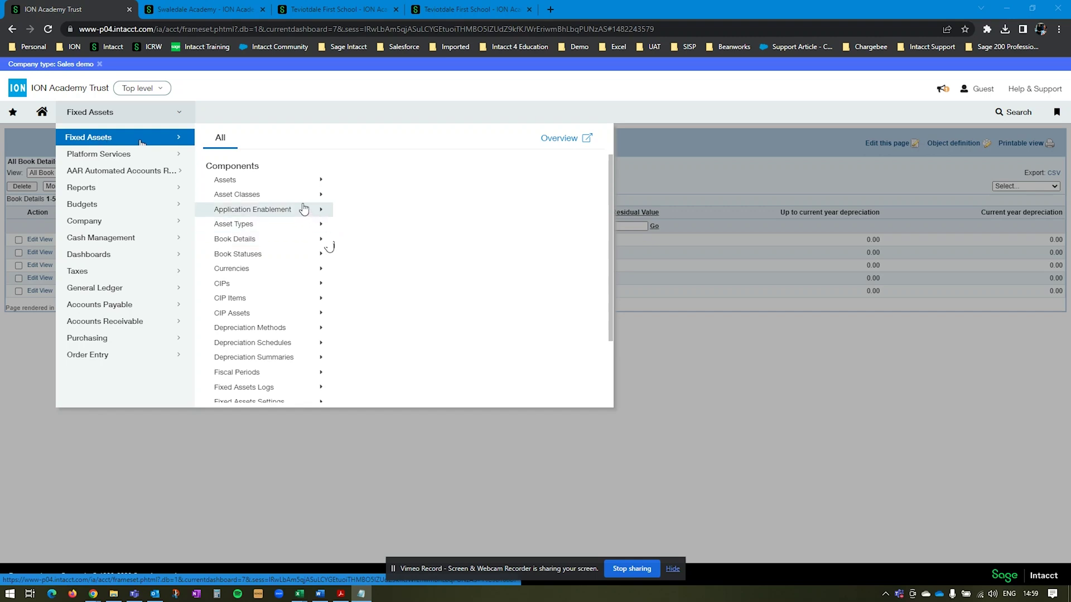
Open the Book Details list in Fixed Assets and start a new book detail.
left_click(292, 241)
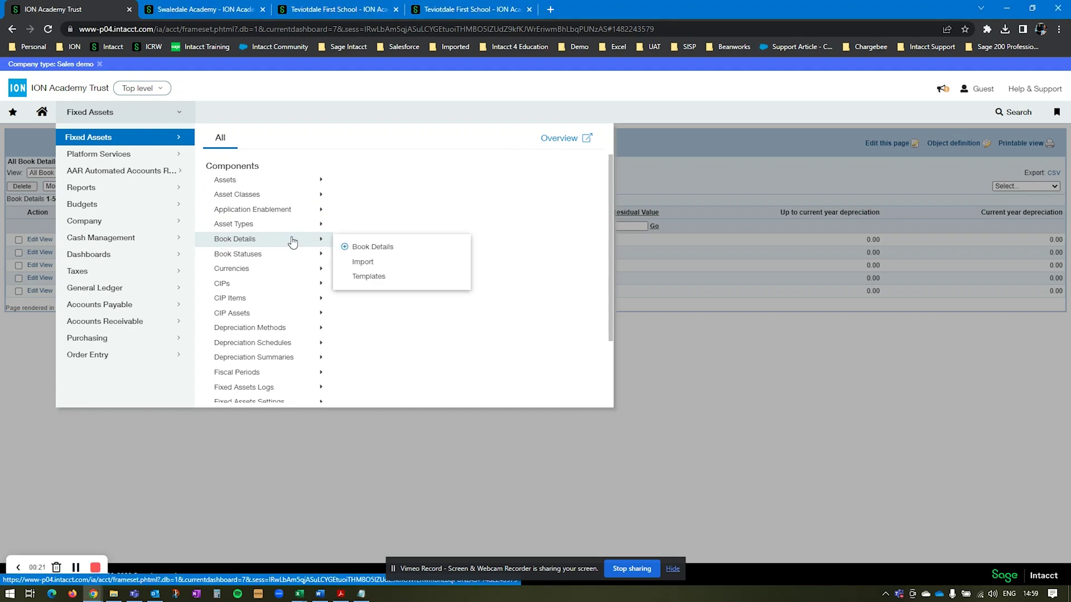
left_click(376, 246)
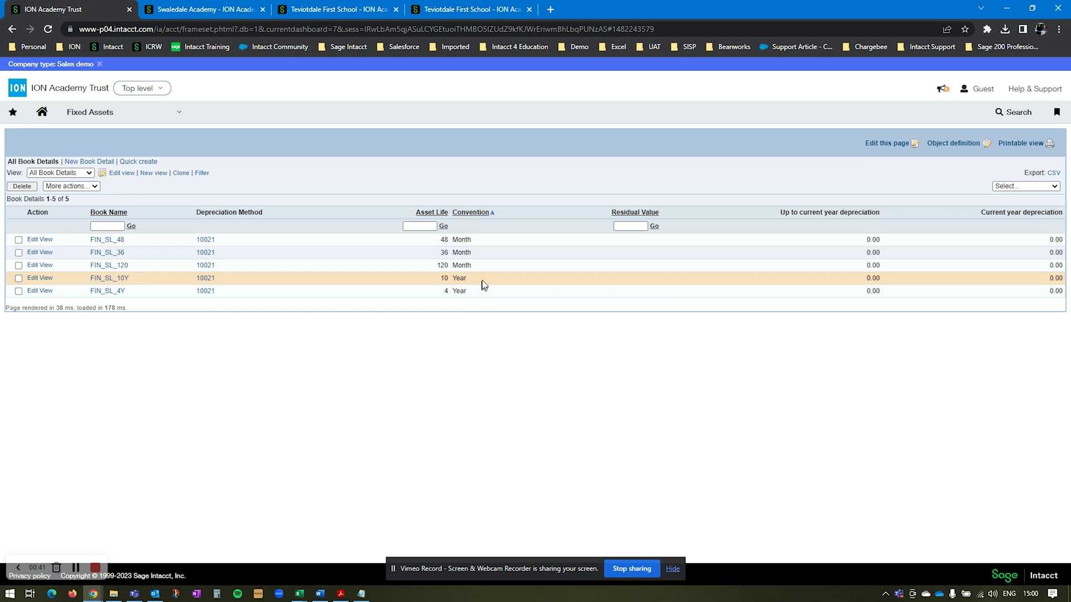
left_click(82, 162)
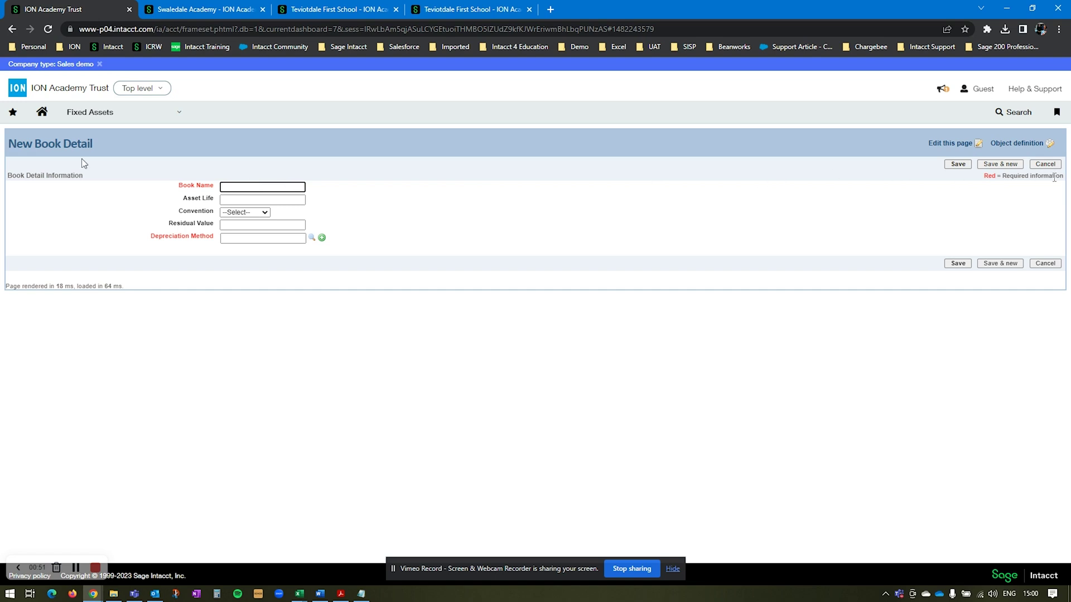
Look up the available depreciation methods for the new book detail, enlarging the selector to examine the SL method, and close it.
left_click(312, 239)
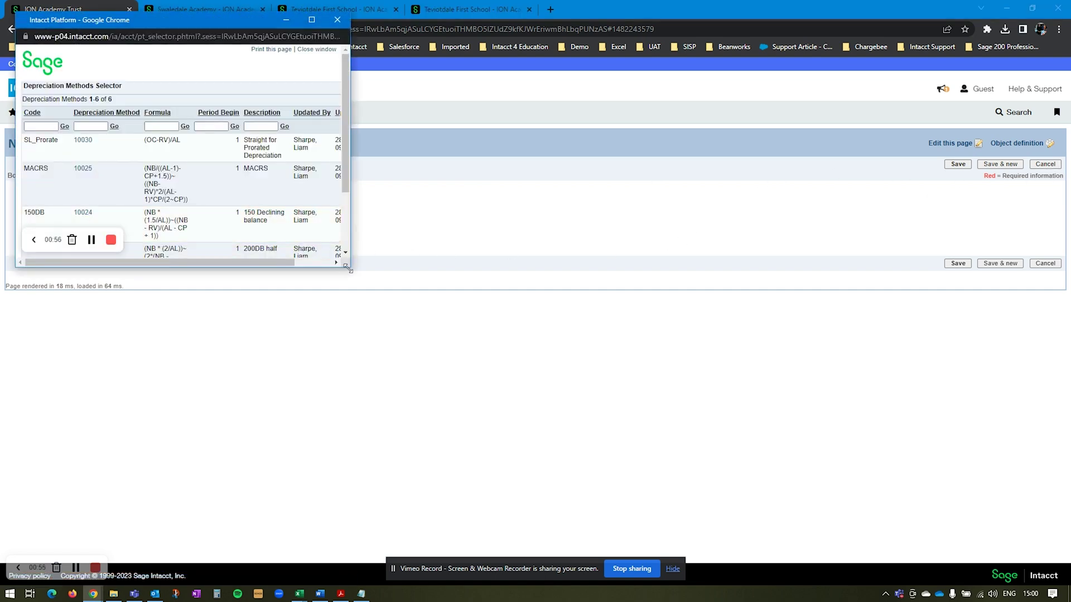
left_click_drag(351, 268, 583, 385)
left_click(28, 243)
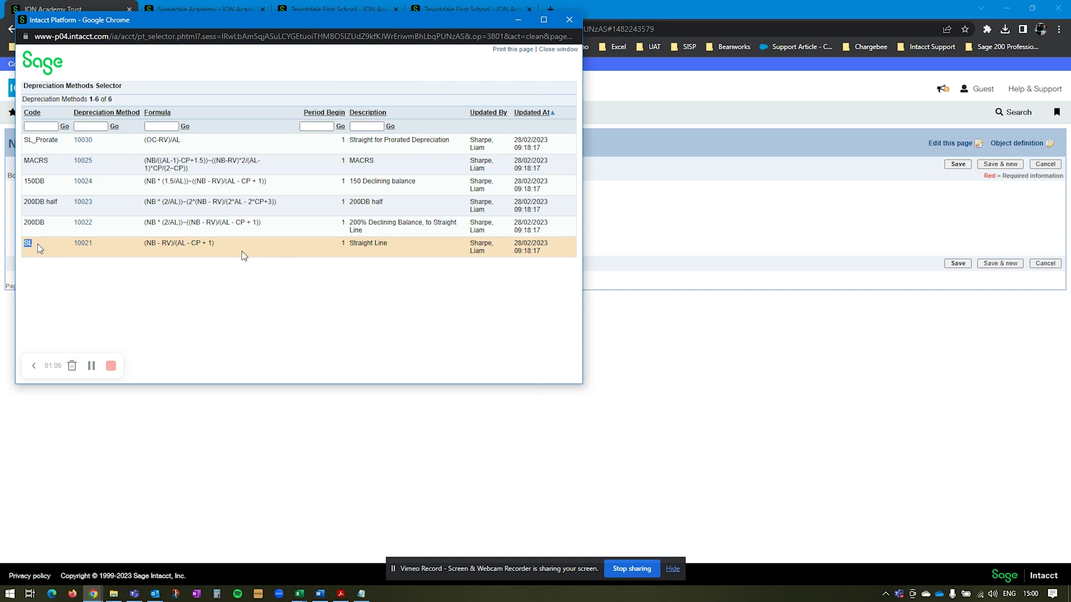
left_click(572, 21)
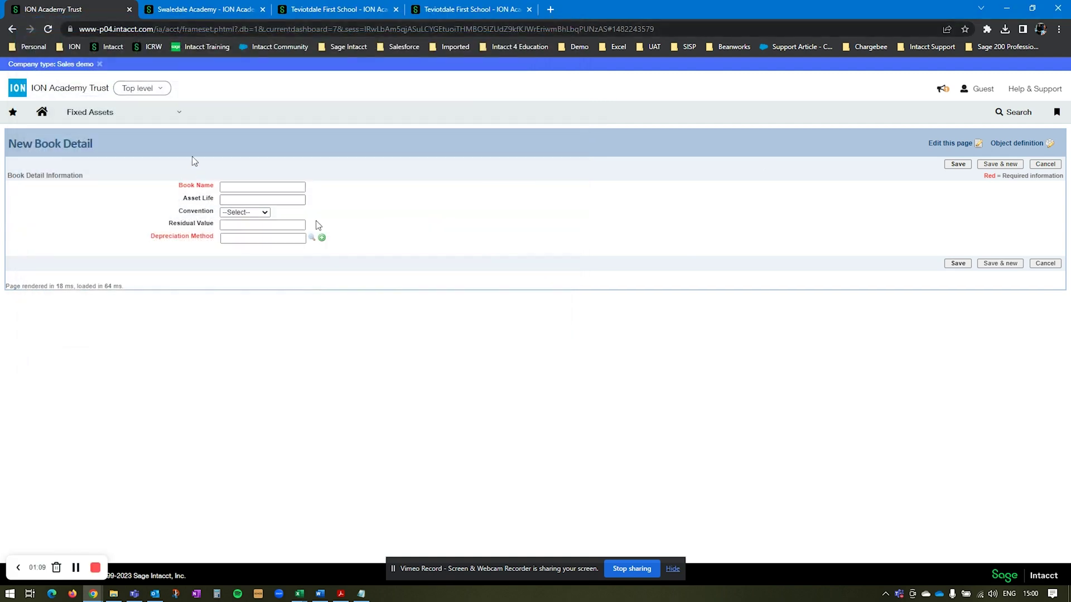
Open the Asset Classes list in Fixed Assets and examine the GL accounts, especially the Depreciation Expense GL Account column.
left_click(179, 112)
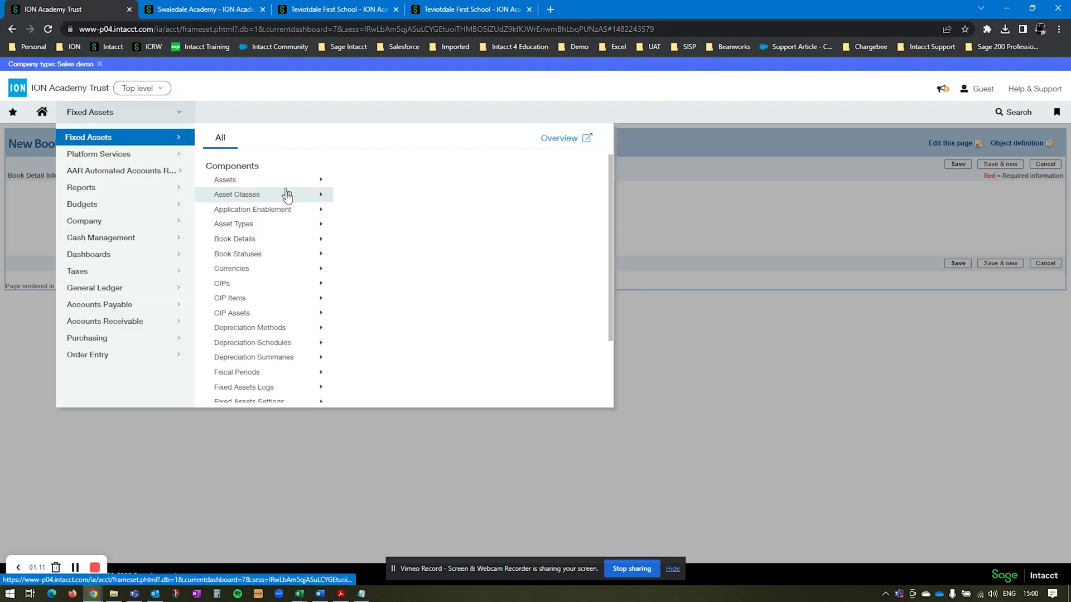
mouse_move(286, 198)
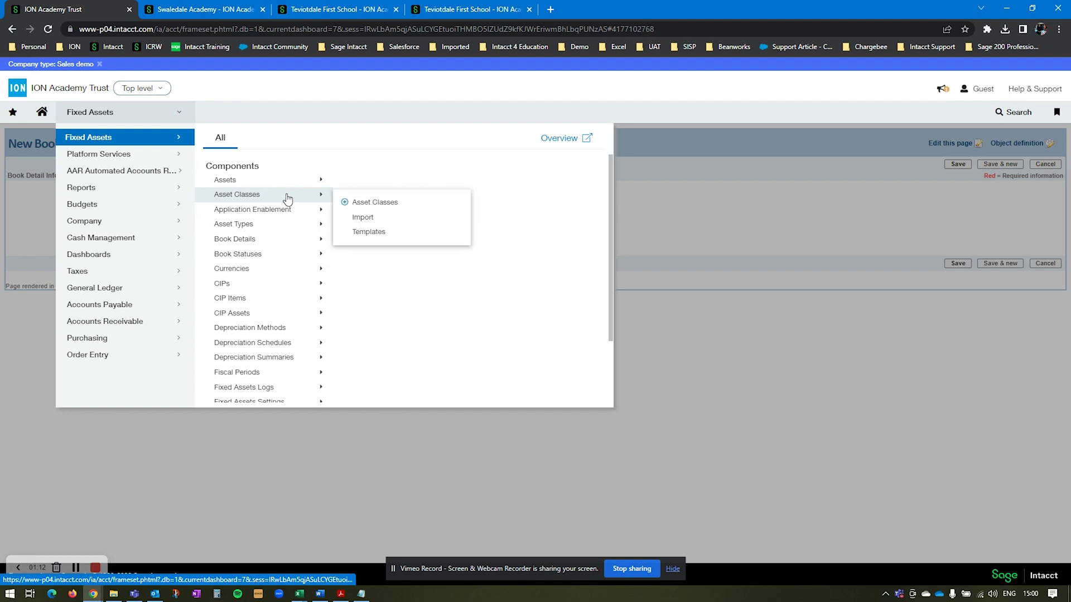
left_click(397, 205)
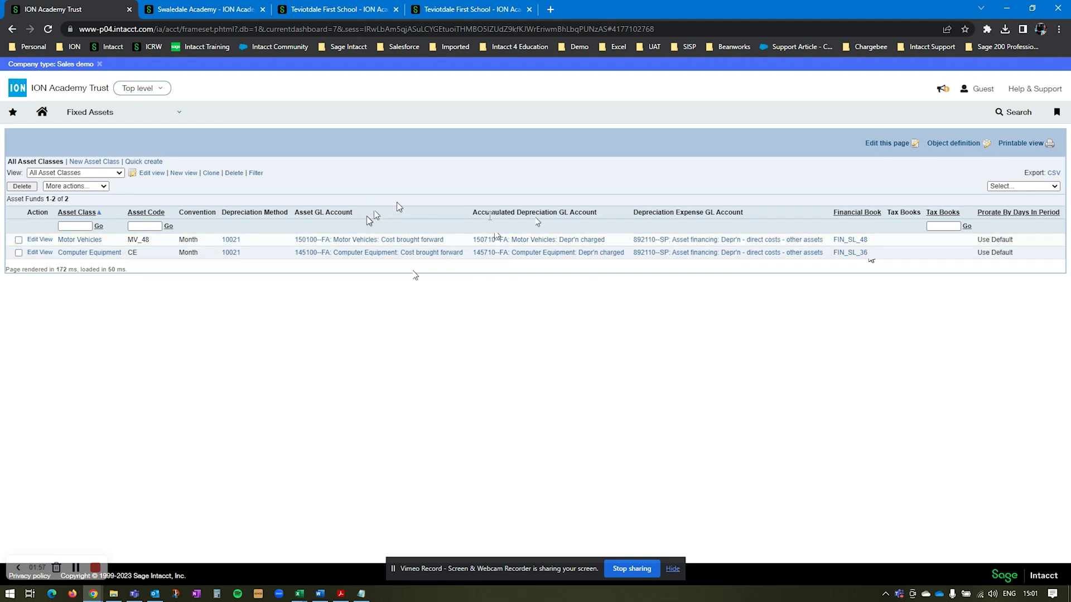
left_click_drag(634, 214, 757, 215)
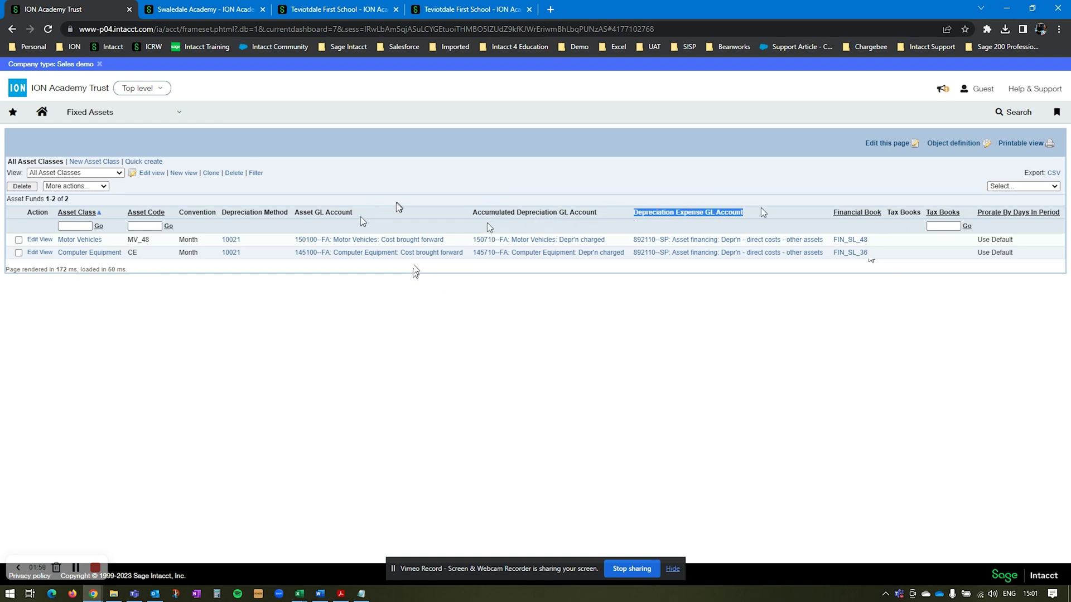
left_click(757, 216)
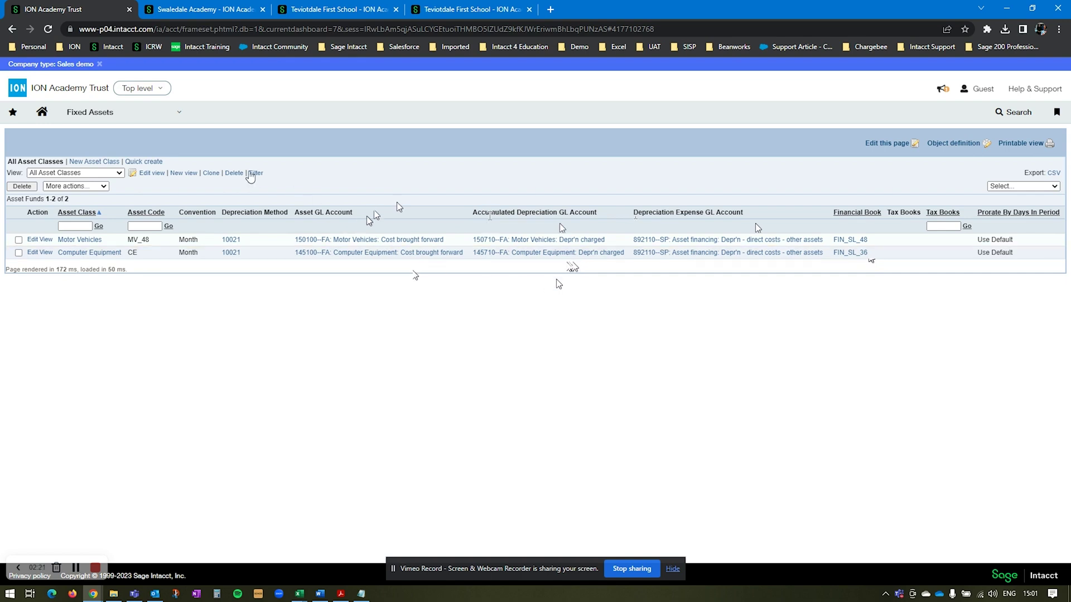
Open the Assets list in Fixed Assets and try to create a new asset at the top level.
left_click(176, 118)
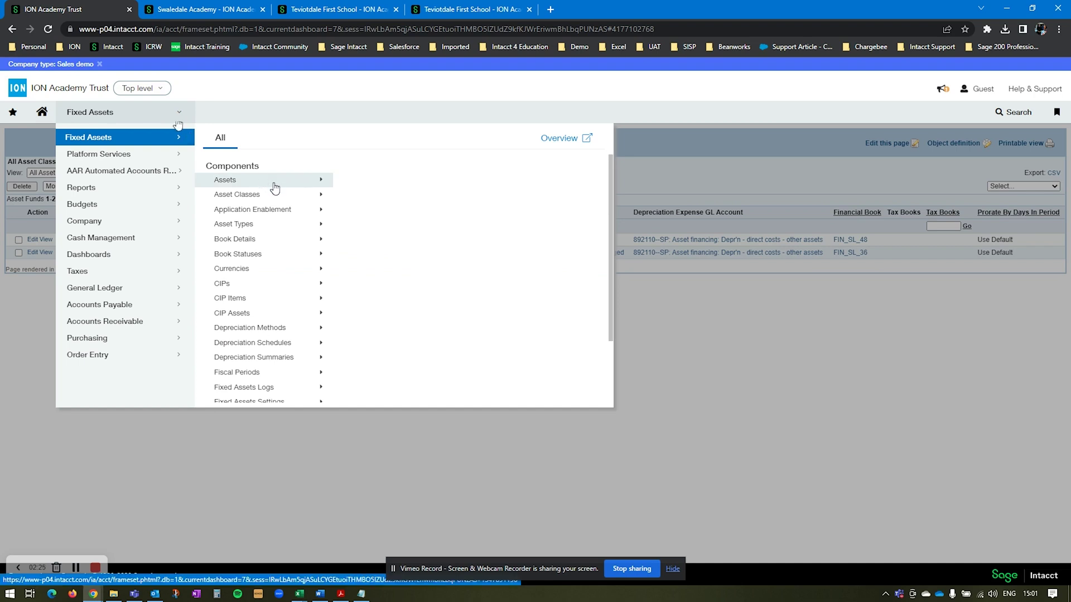
mouse_move(275, 188)
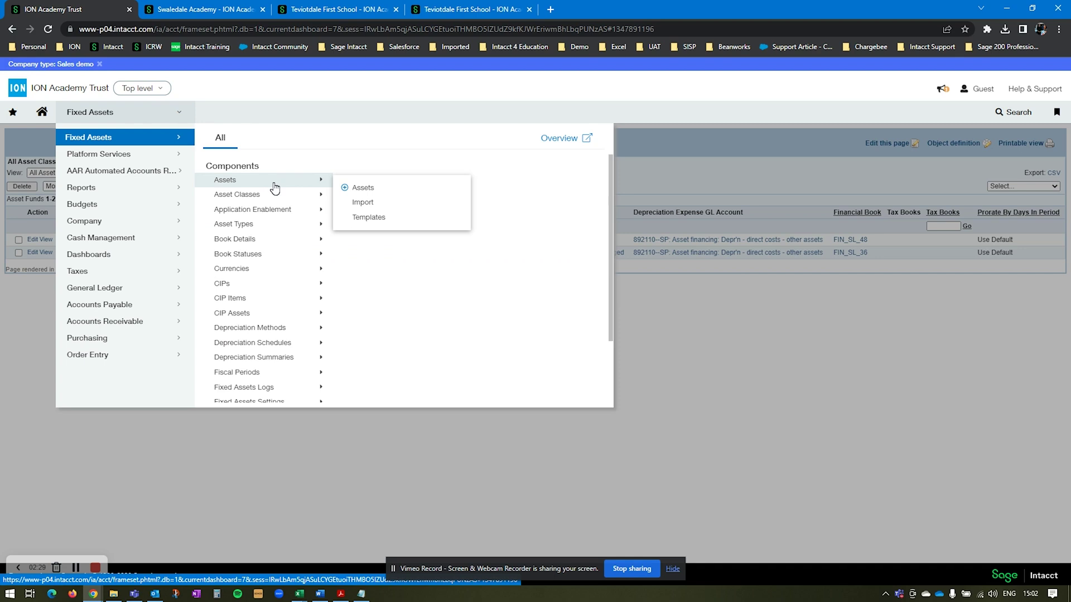
left_click(370, 189)
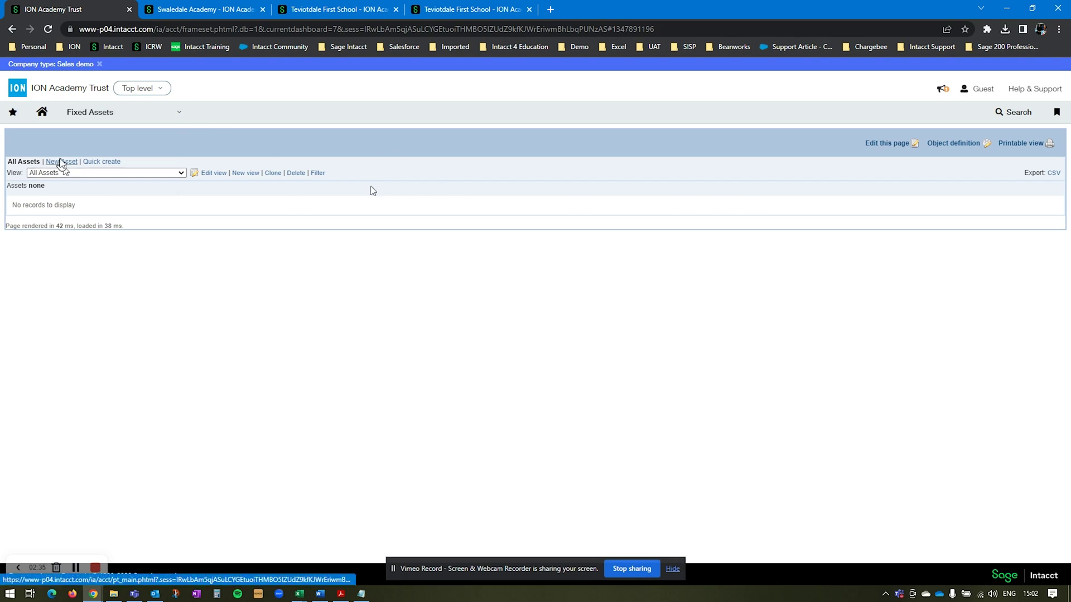
left_click(60, 162)
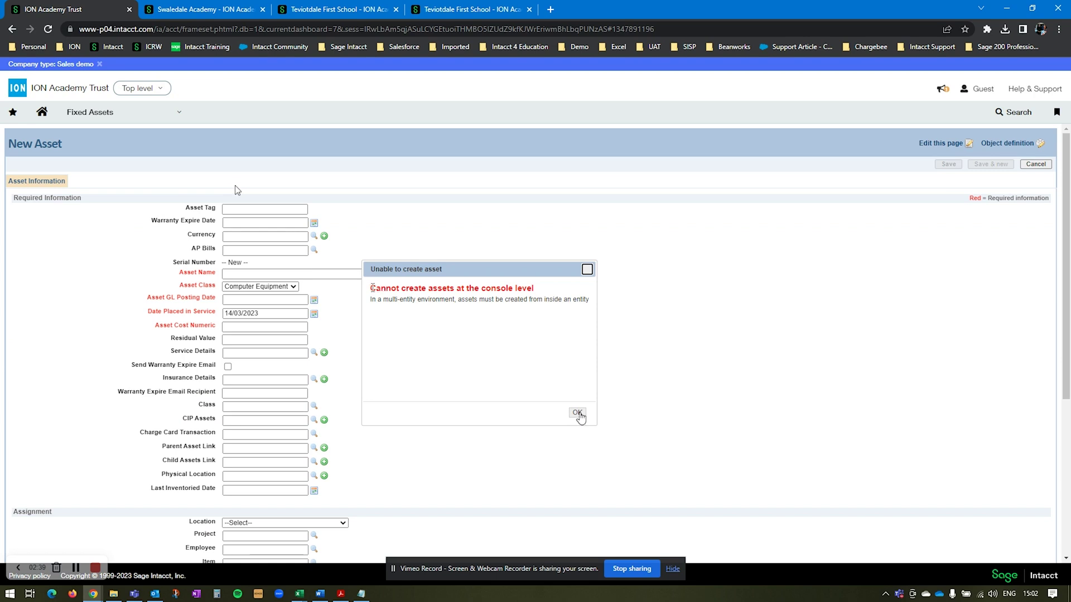
left_click_drag(373, 288, 533, 291)
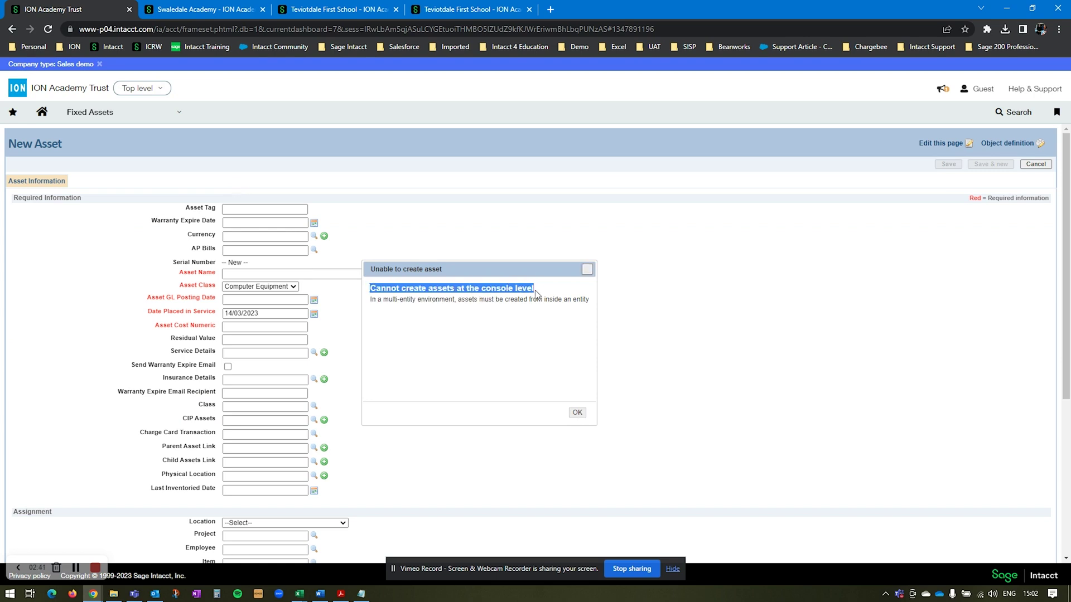
left_click(546, 291)
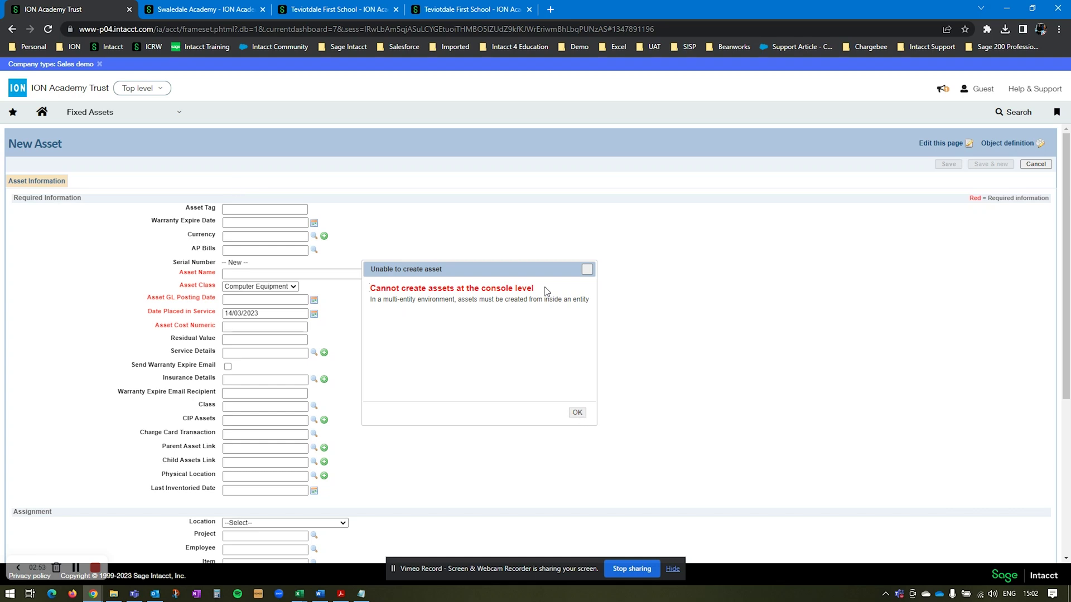
left_click(581, 414)
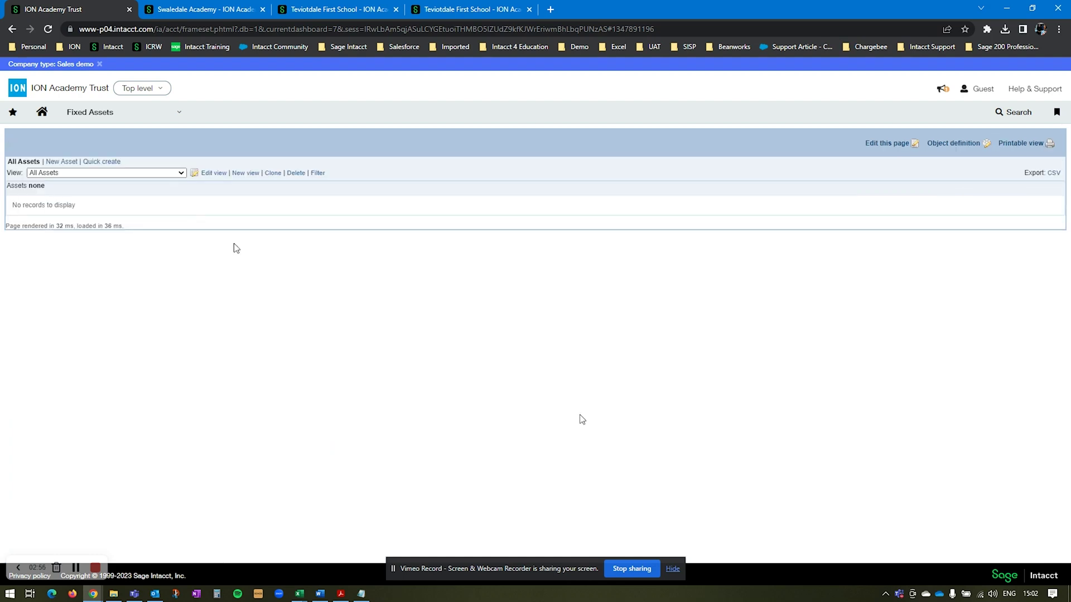
Reopen the new asset form and review its fields through the Assignment and Asset Details sections.
left_click(70, 162)
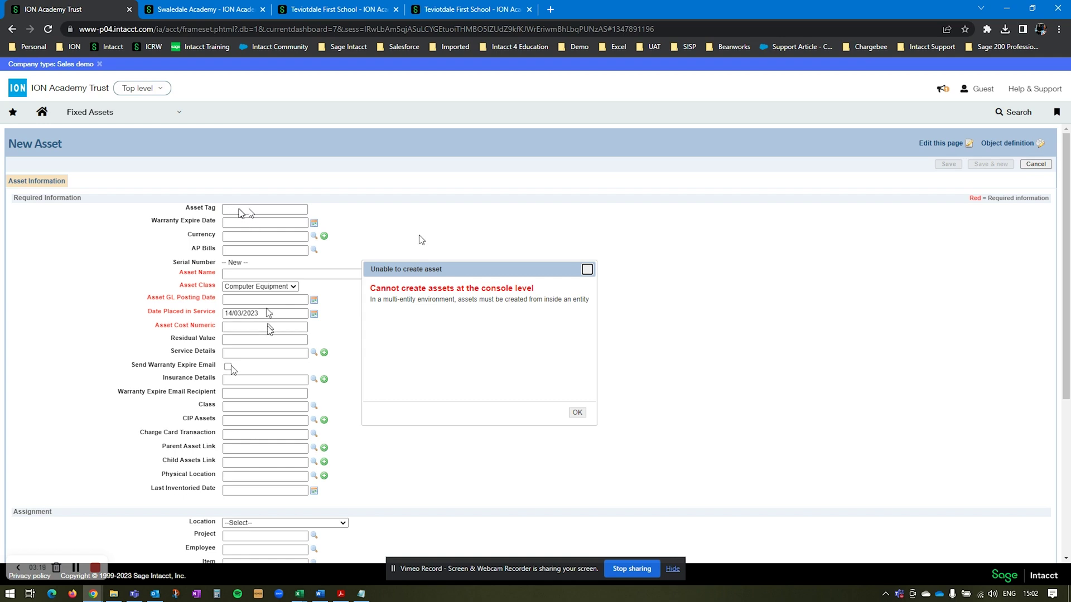
left_click_drag(1063, 228, 1054, 361)
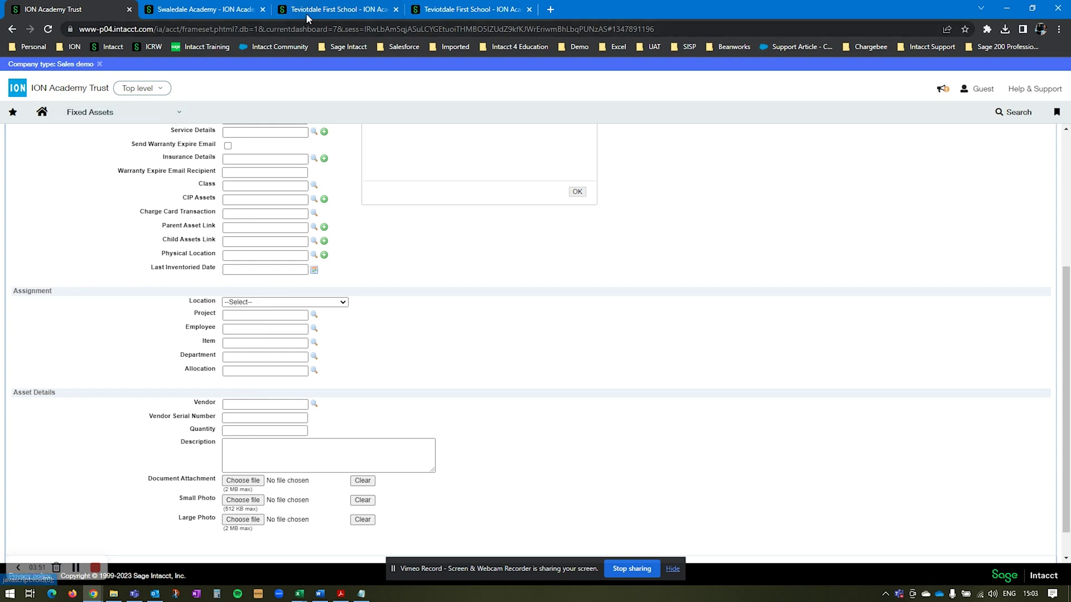
Switch to the Swaledale Academy AP purchase invoice and review its reference number, attachment field and entries.
left_click(214, 12)
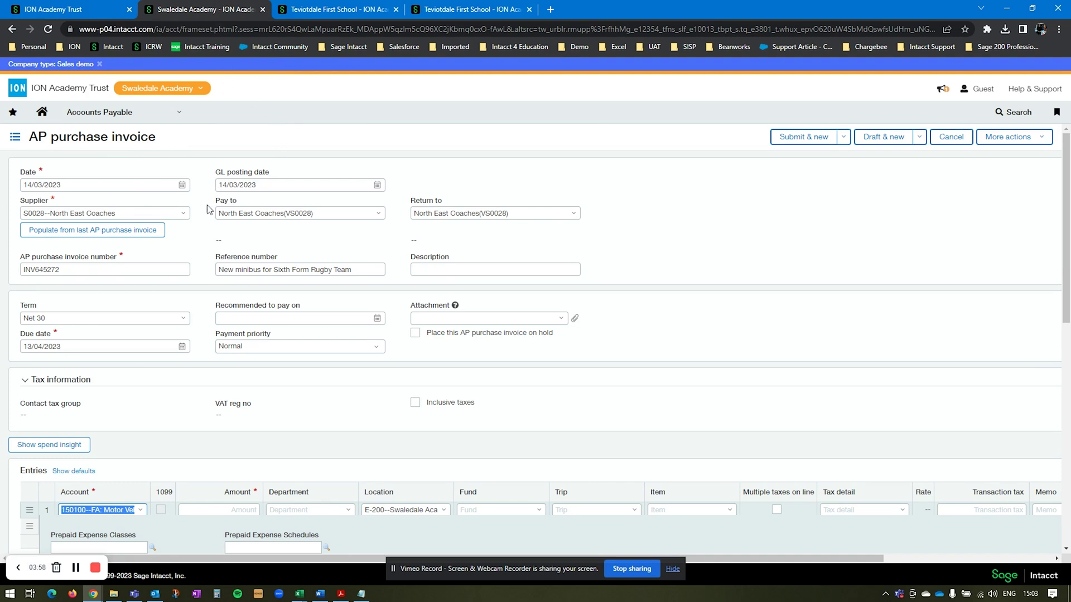
left_click(168, 141)
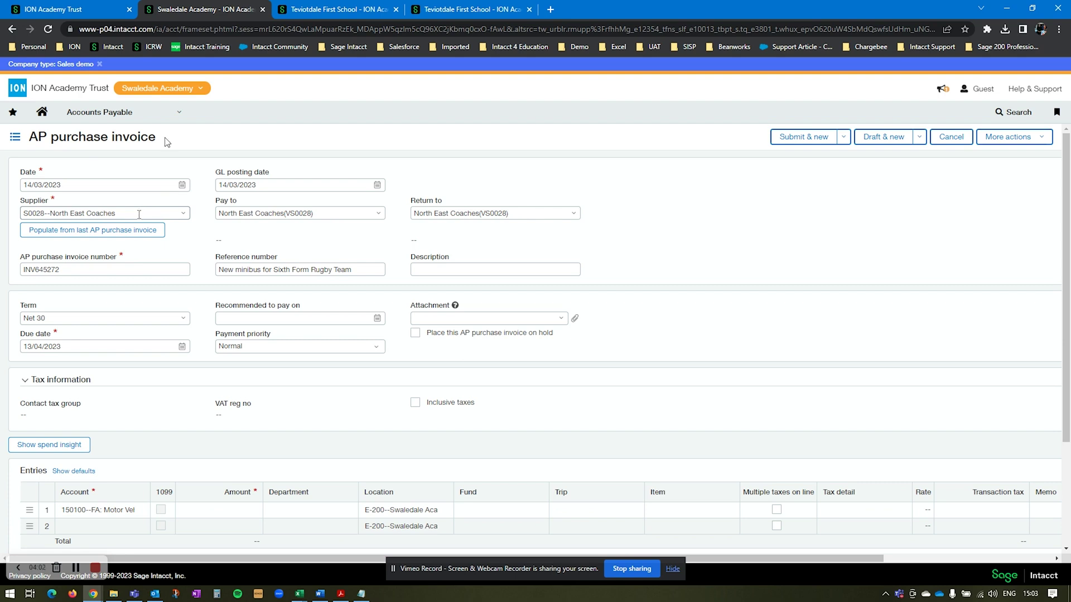
left_click_drag(217, 270, 353, 270)
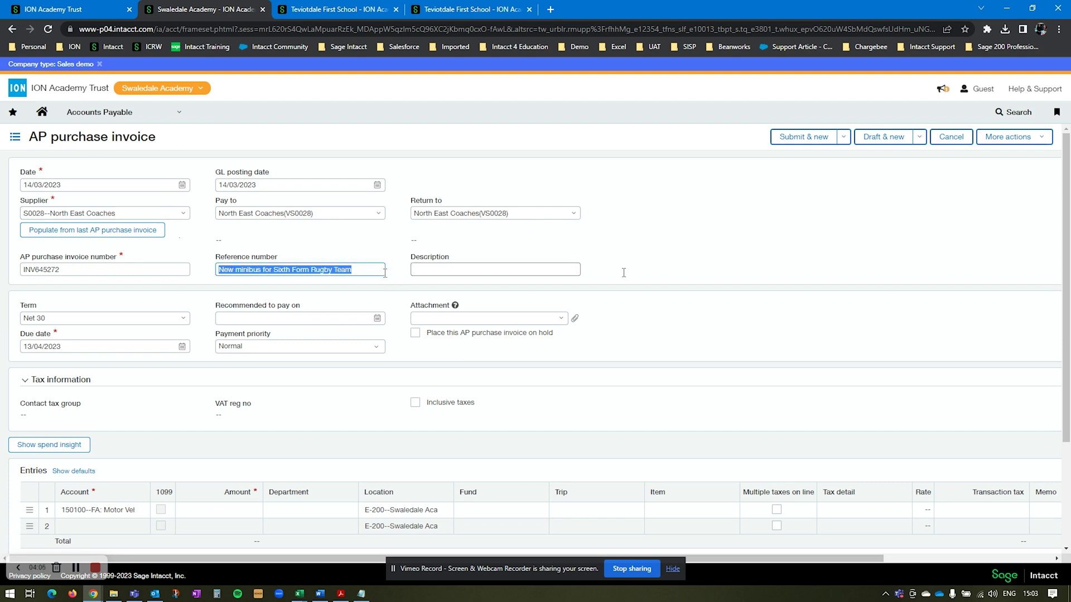
scroll(1065, 172, "down", 1)
left_click_drag(1066, 172, 1065, 223)
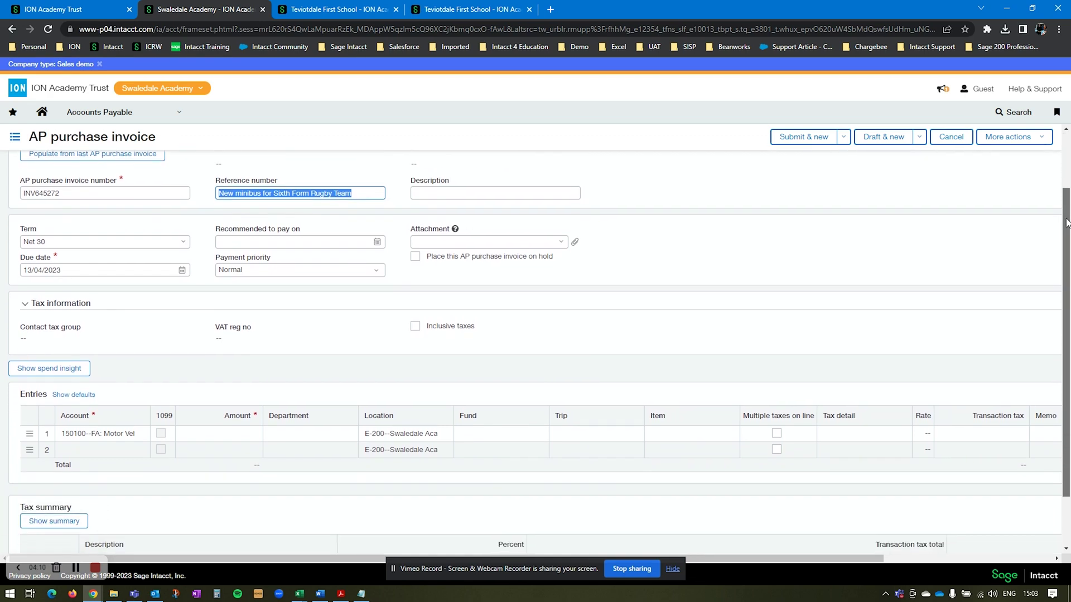
left_click(523, 241)
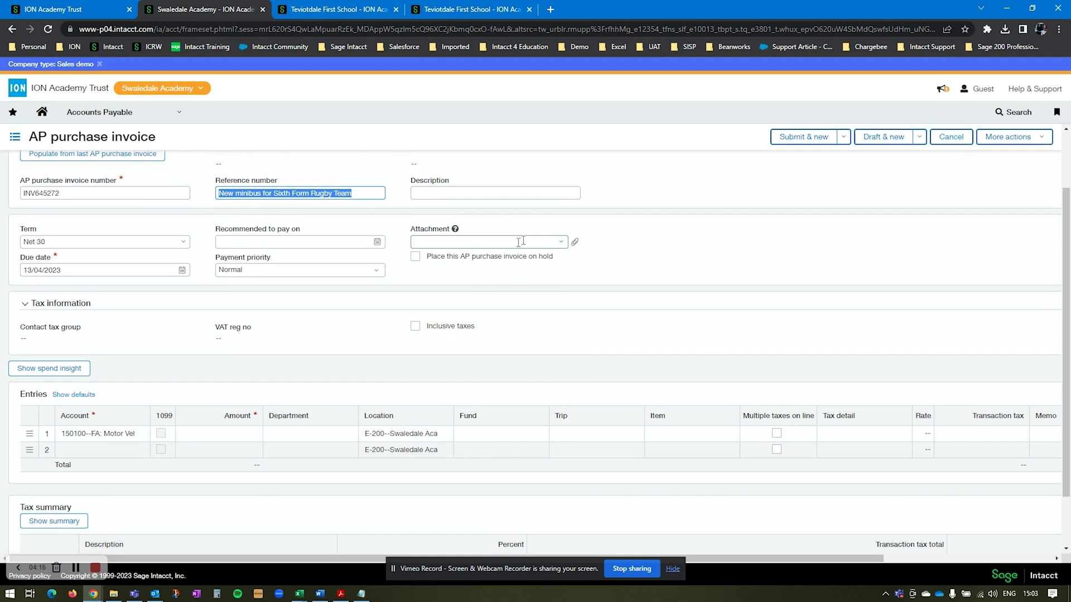
left_click_drag(1067, 222, 1066, 241)
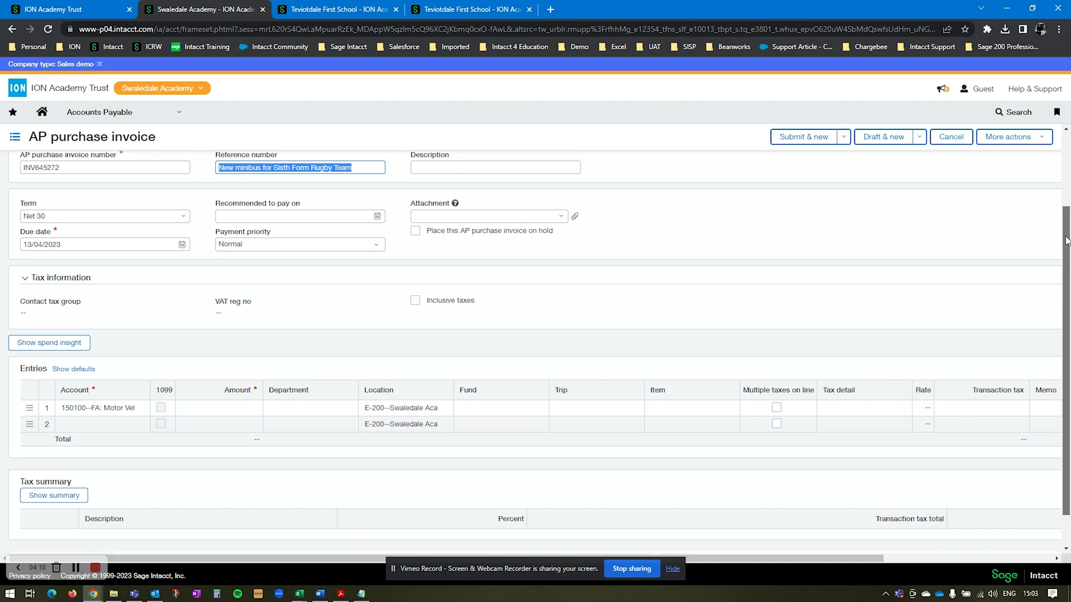
Set the first invoice entry's account to 150100--FA: Motor Vehicles: Cost brought forward and its amount to 10,000.
left_click(101, 408)
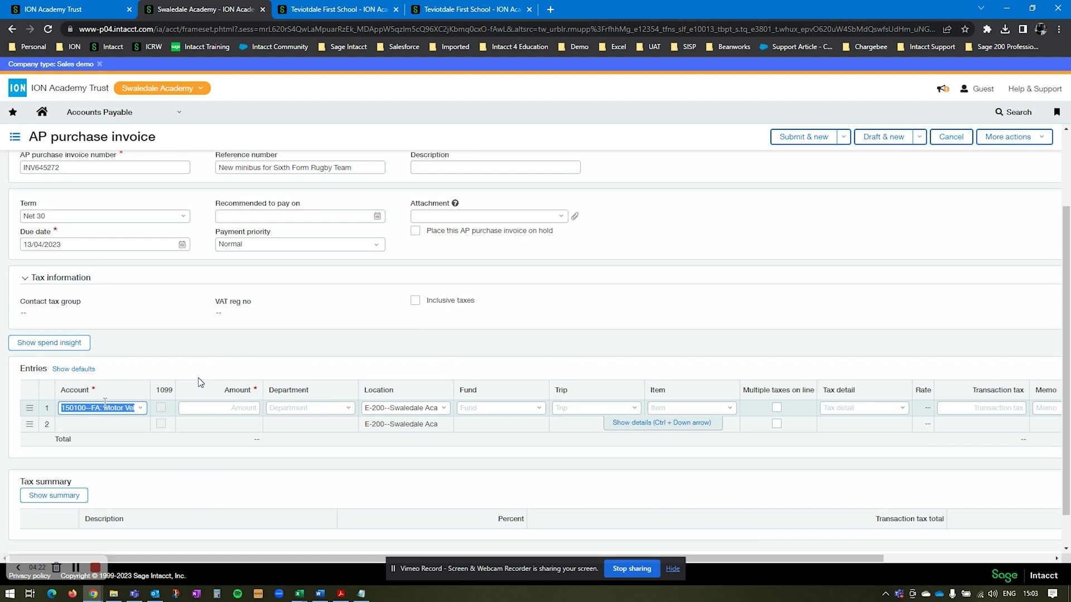
type("150100")
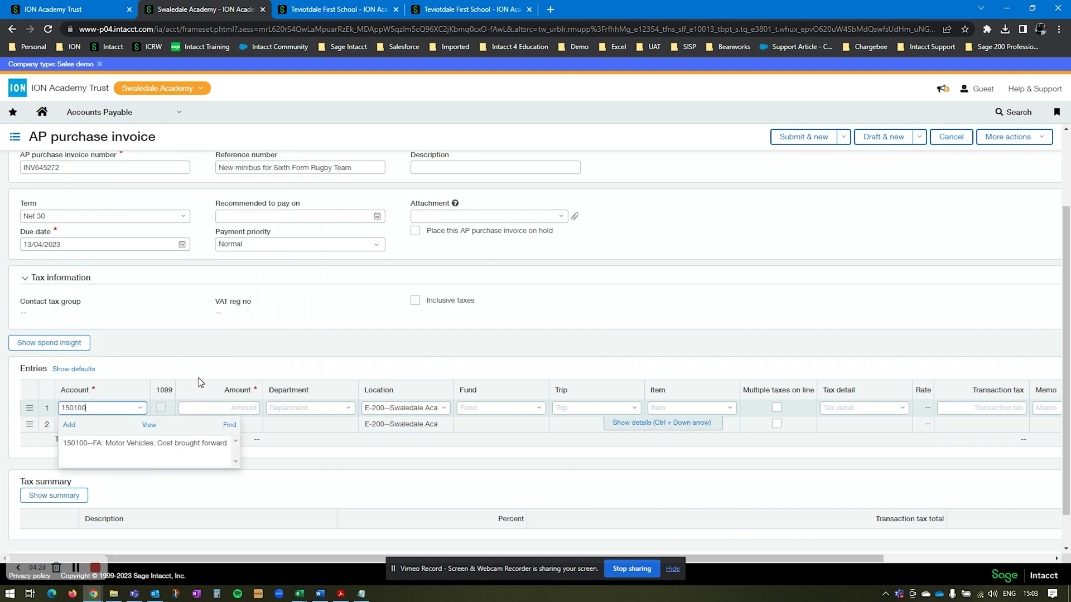
left_click(174, 444)
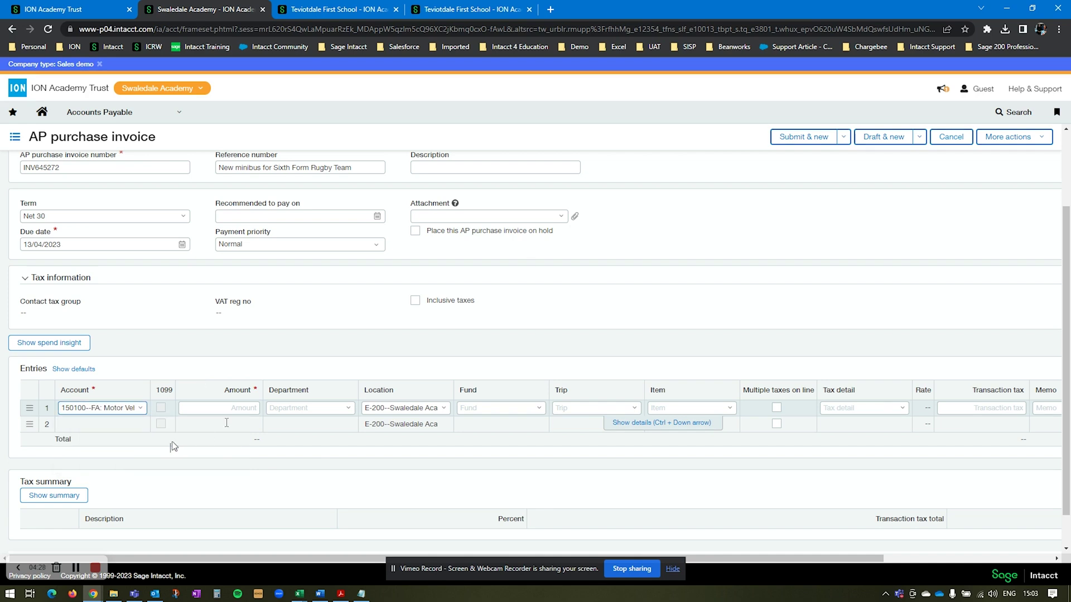
left_click(242, 409)
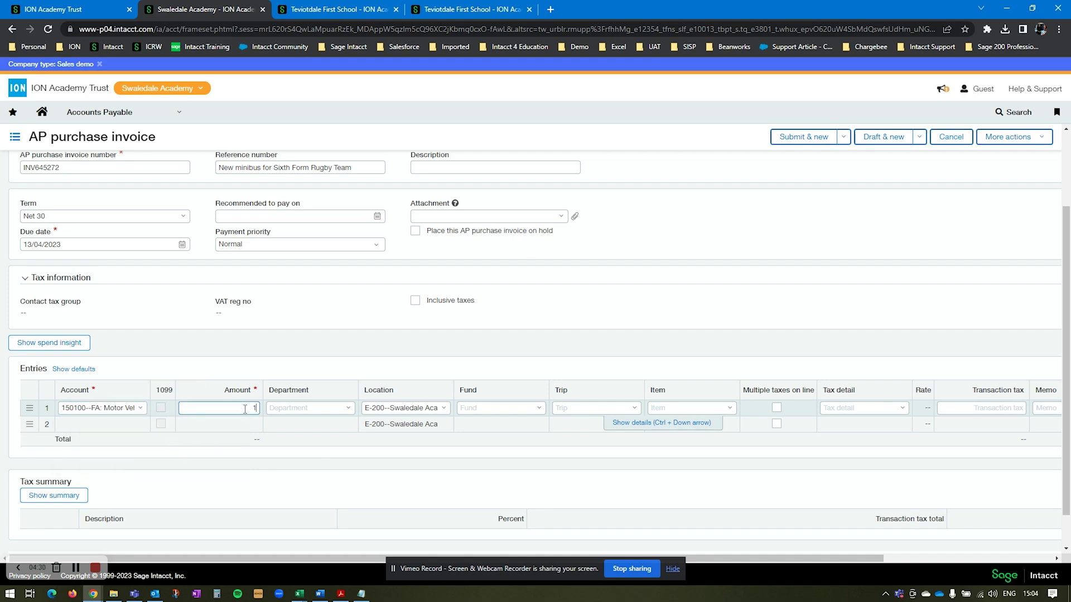
type("10000")
key("Tab")
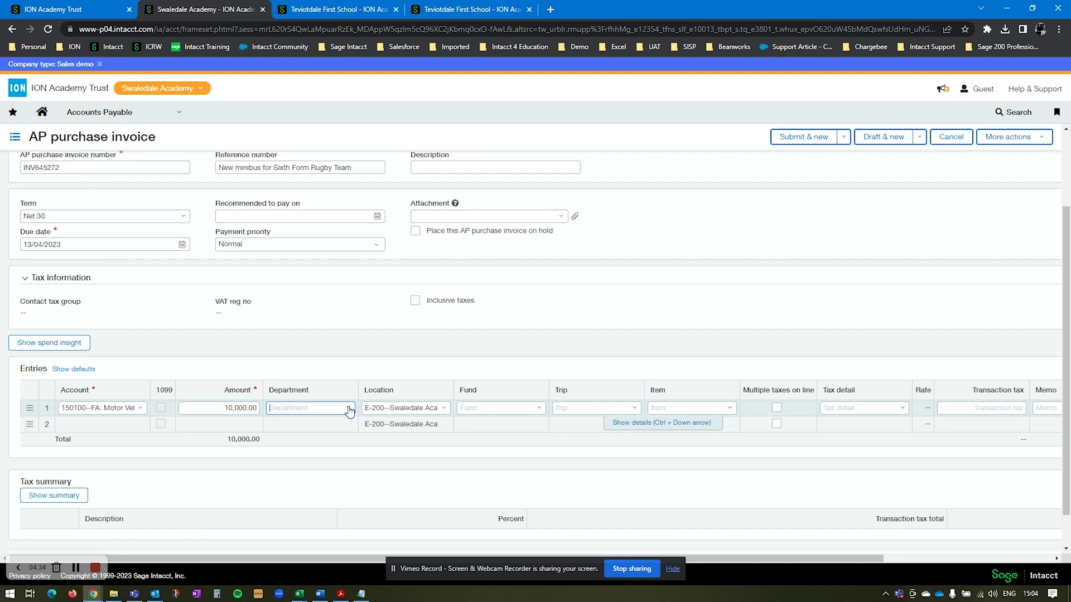
Set the first invoice entry's department to PE--Physical Education and its tax detail to No VAT Input.
left_click(349, 410)
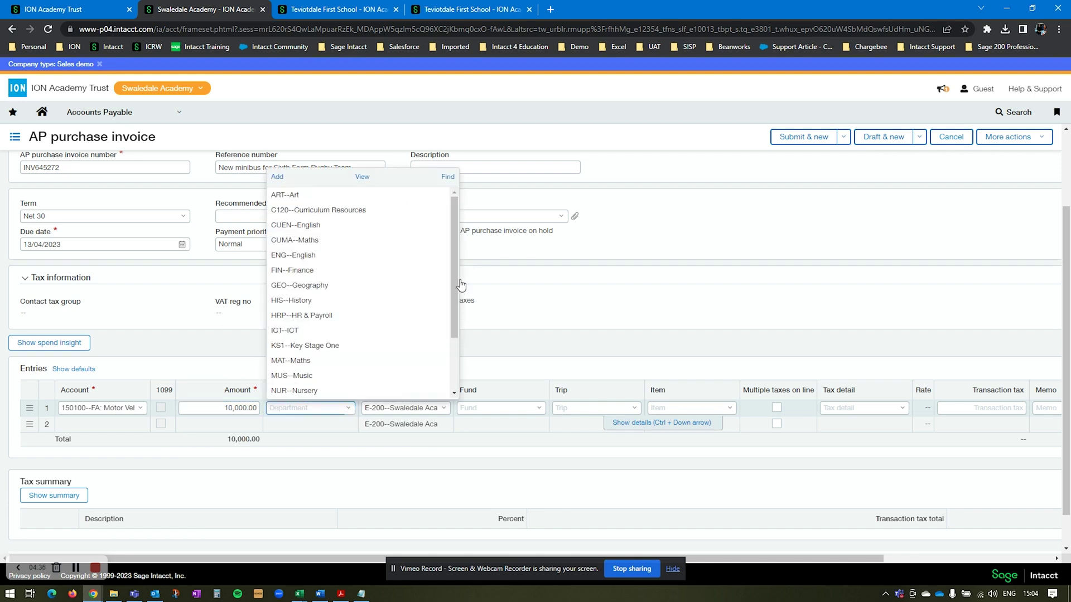
type("pe")
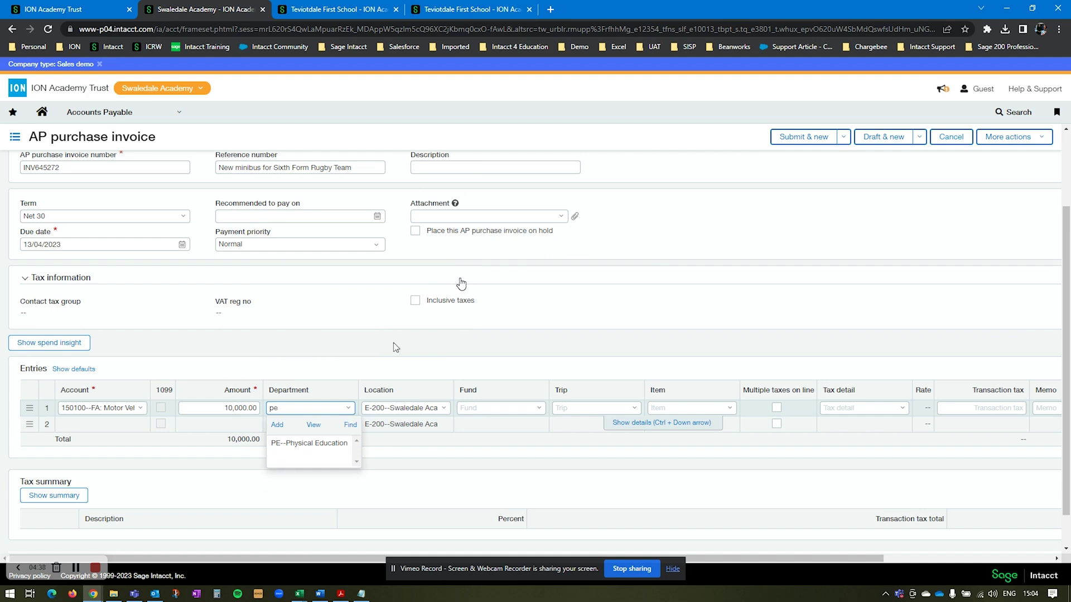
left_click(333, 444)
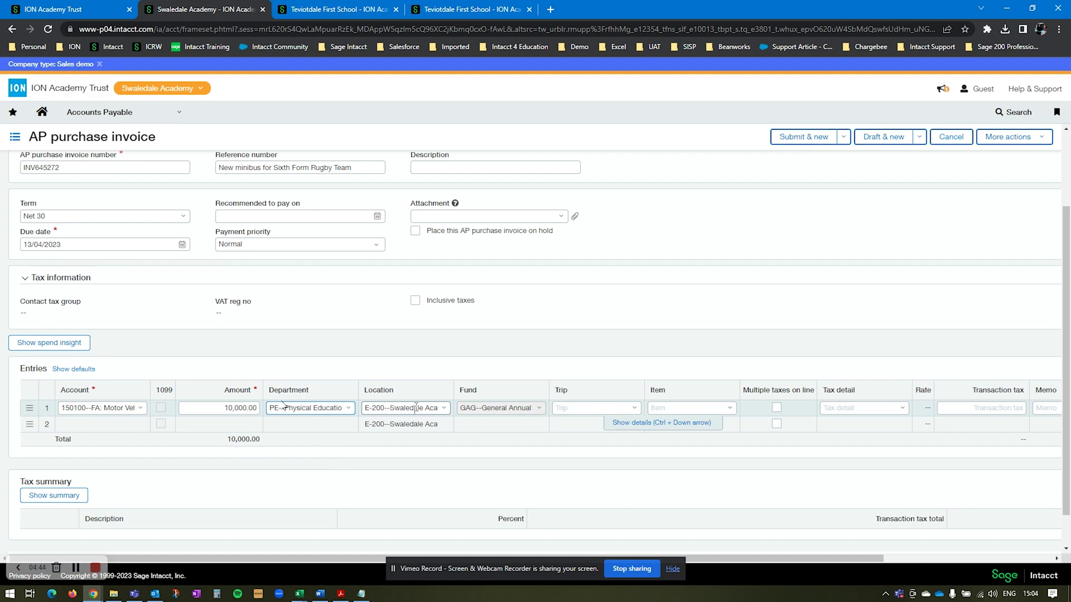
left_click(904, 409)
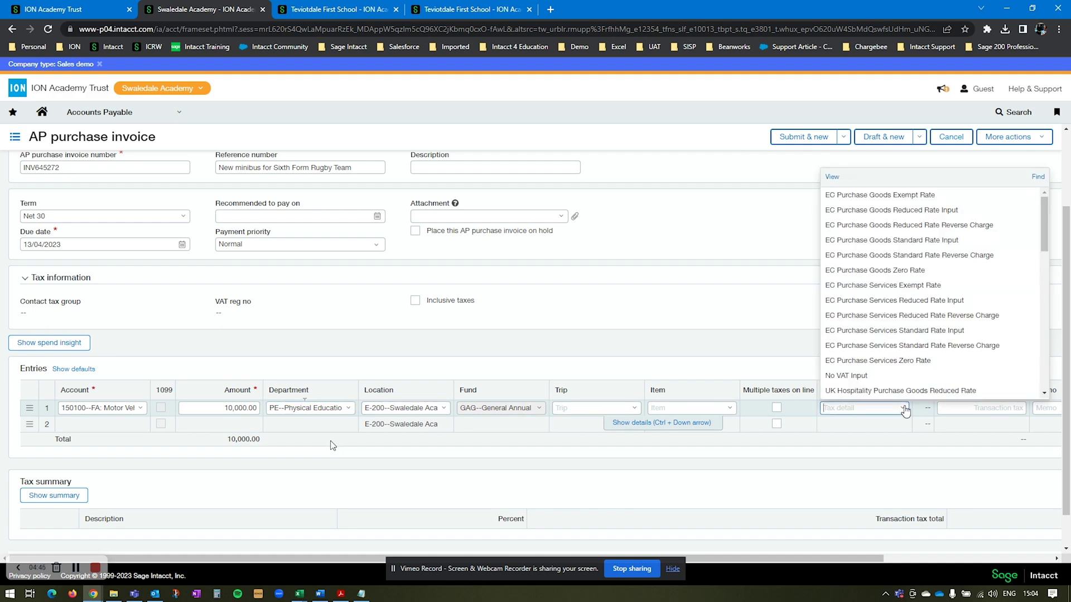
left_click(889, 376)
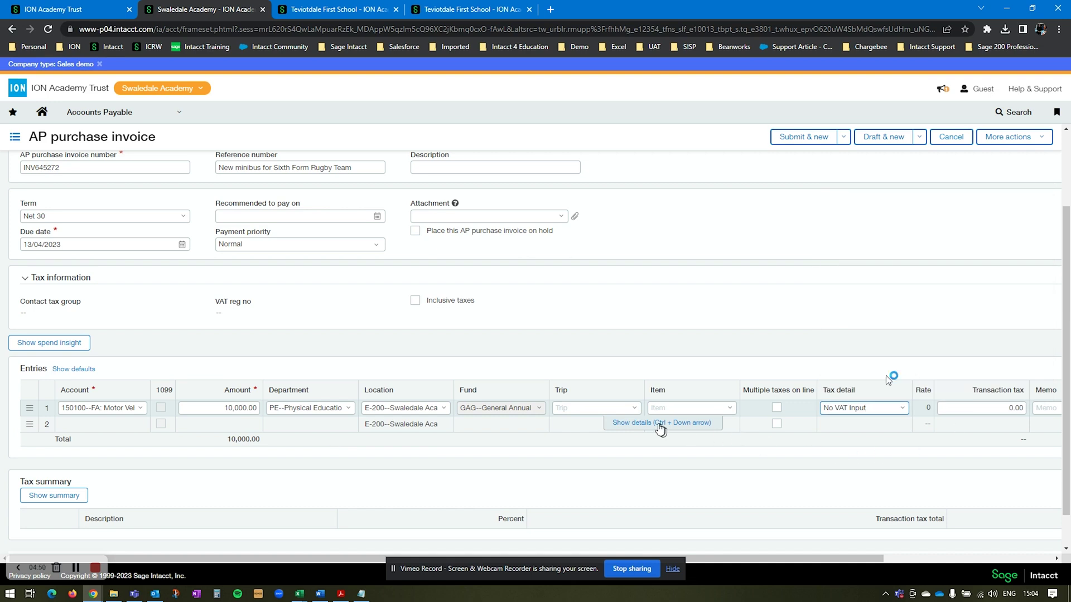
Show the first entry's details and set its Asset GL Posting Date to 14/03/2023.
left_click(659, 425)
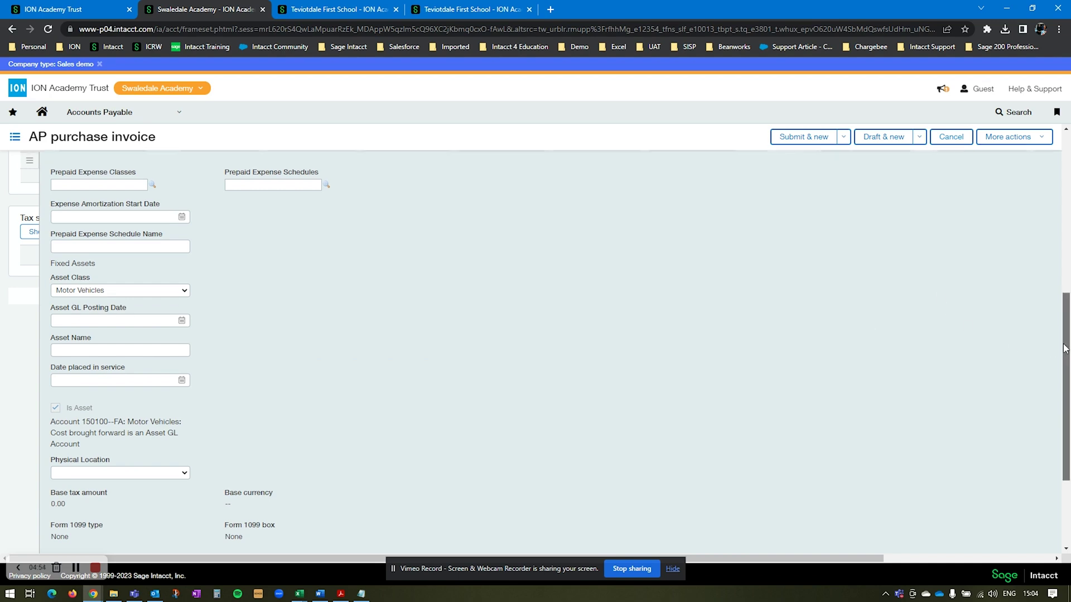
left_click_drag(1066, 347, 1067, 344)
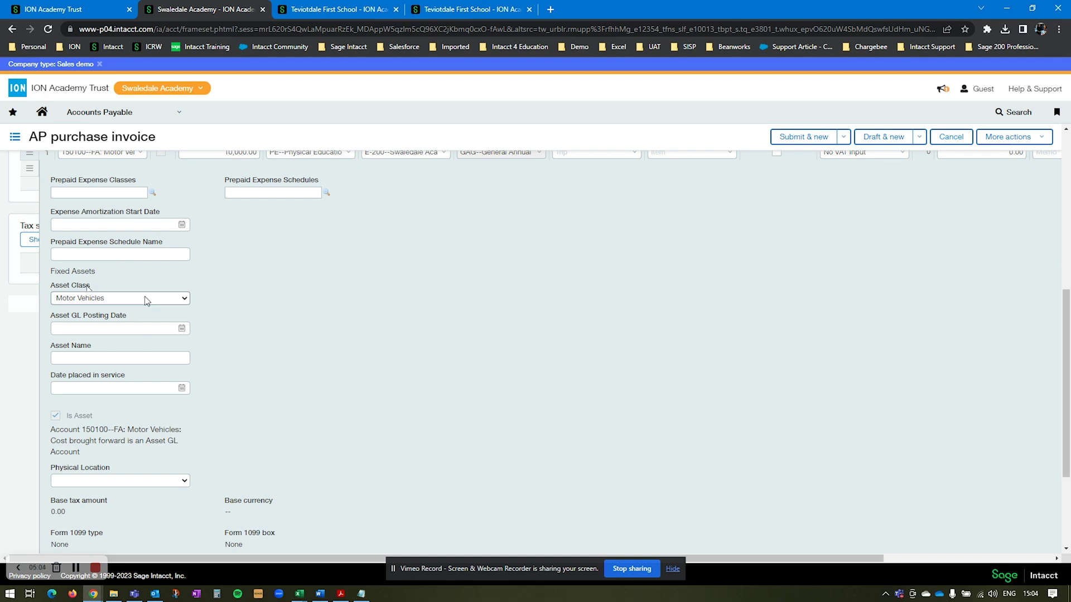
left_click(184, 301)
left_click(184, 302)
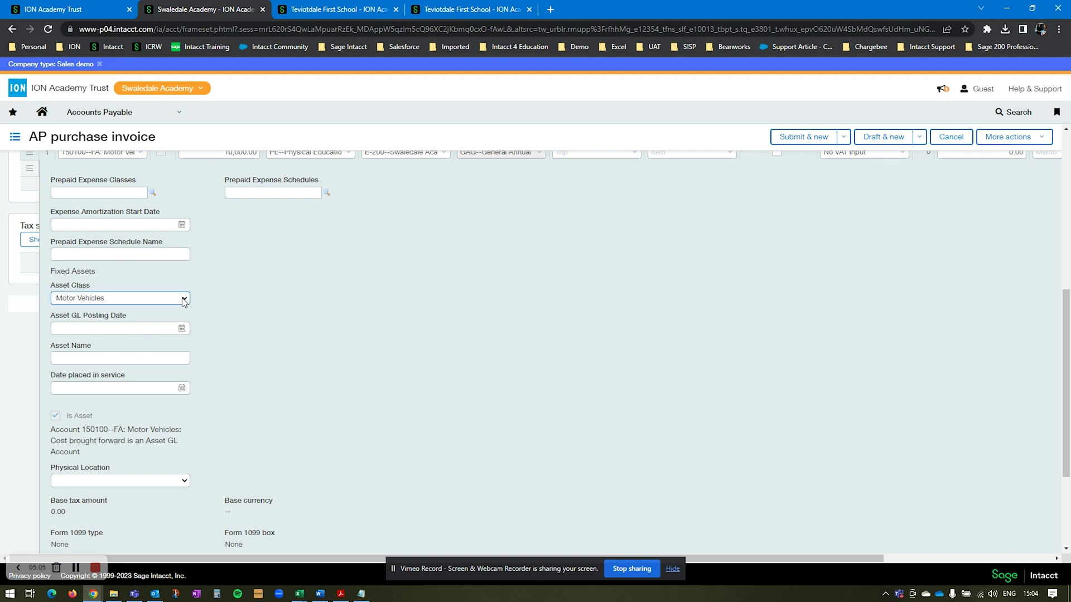
left_click(181, 329)
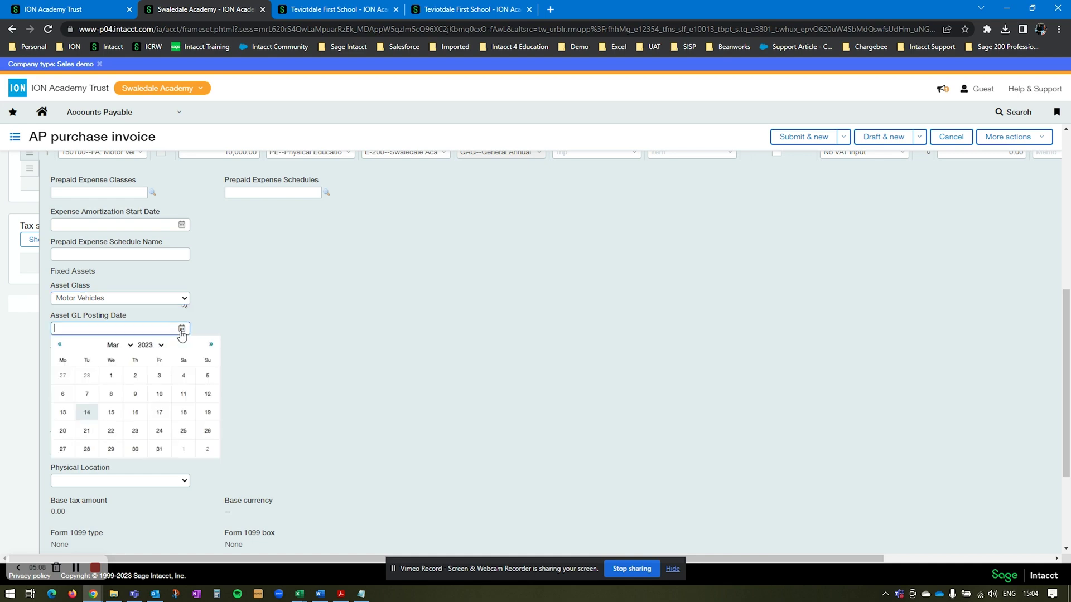
left_click(86, 413)
Name the asset Minibus 3, set its date placed in service to 14/03/2023, and display the invoice's submit options.
left_click(101, 358)
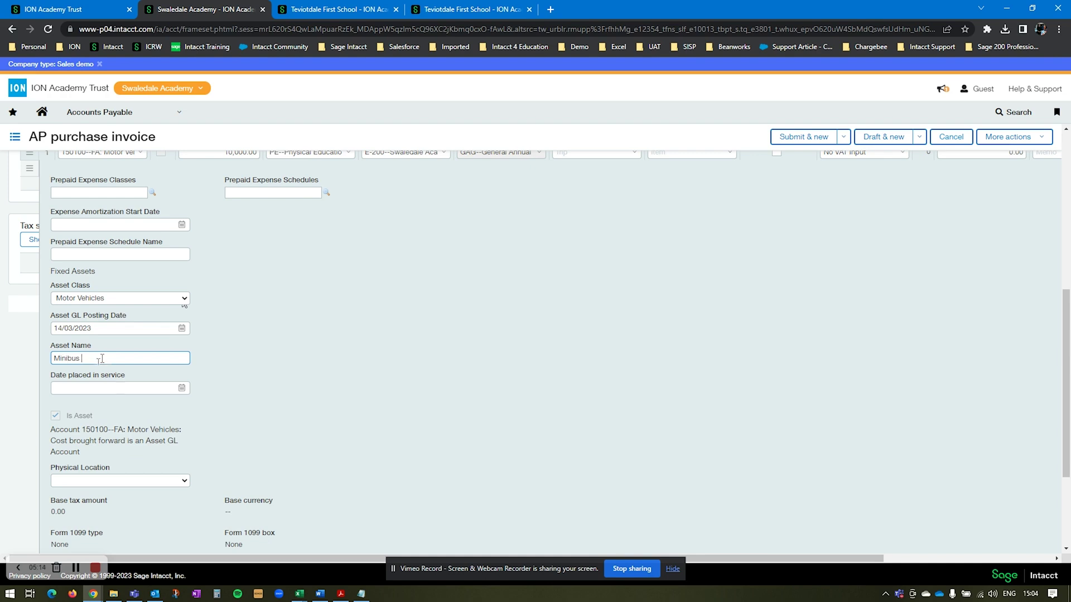
left_click(111, 386)
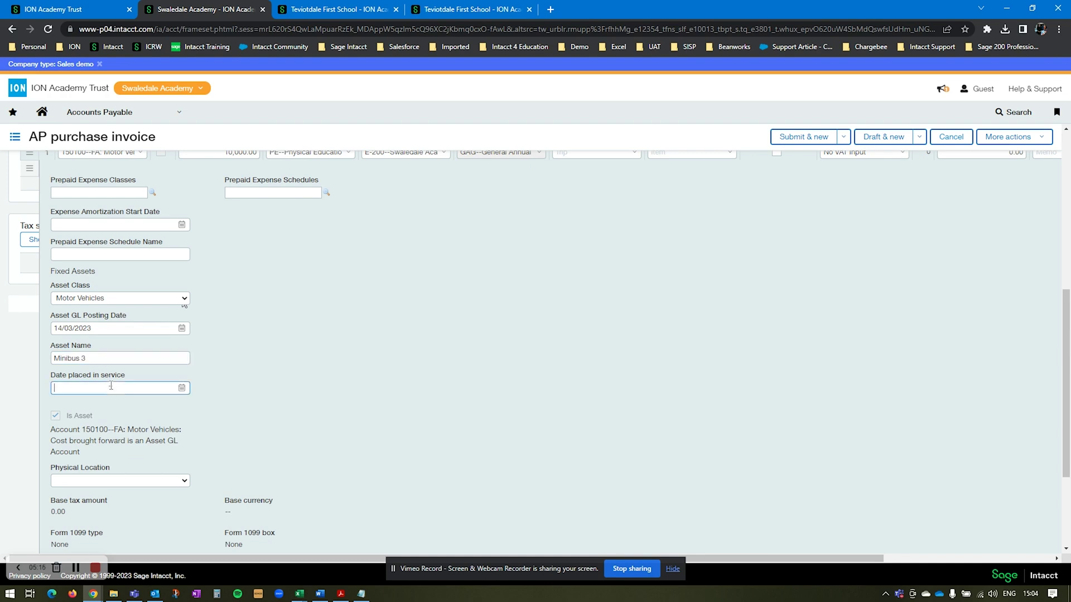
left_click(181, 388)
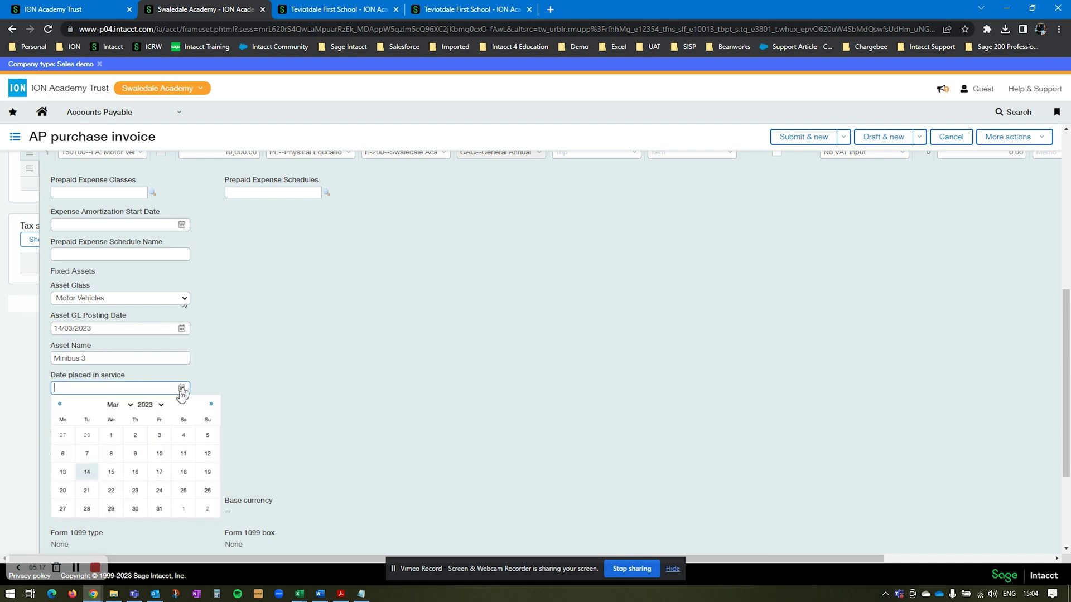
left_click(87, 472)
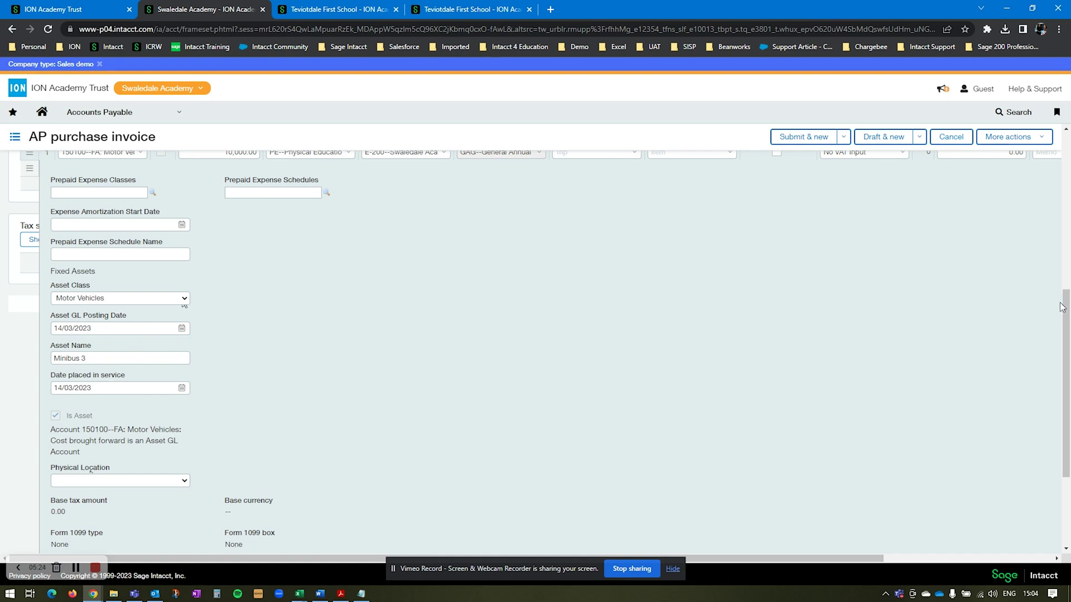
left_click_drag(1066, 307, 1066, 300)
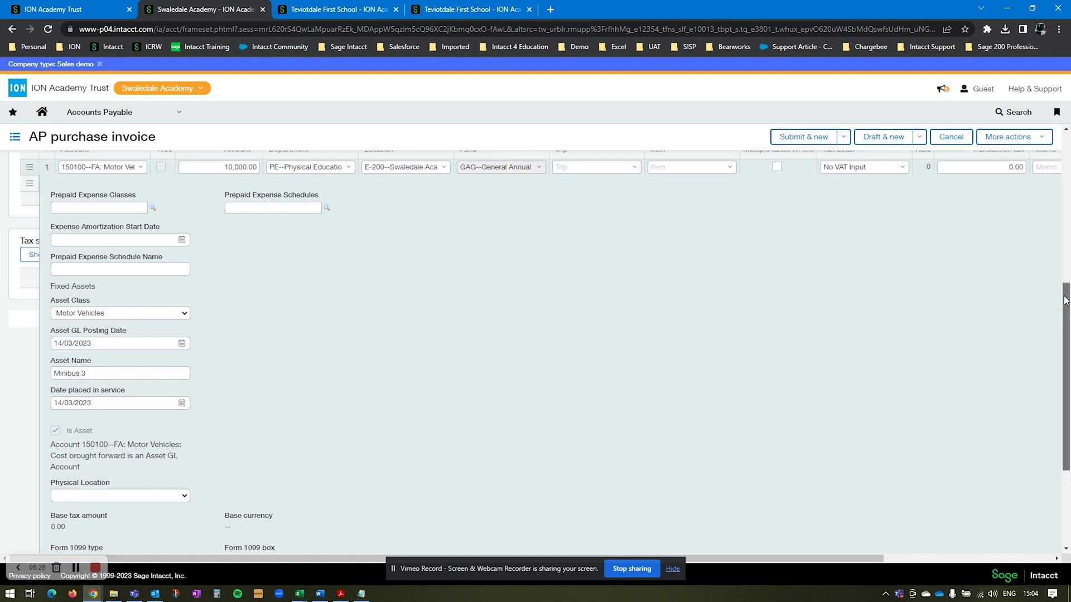
left_click(845, 138)
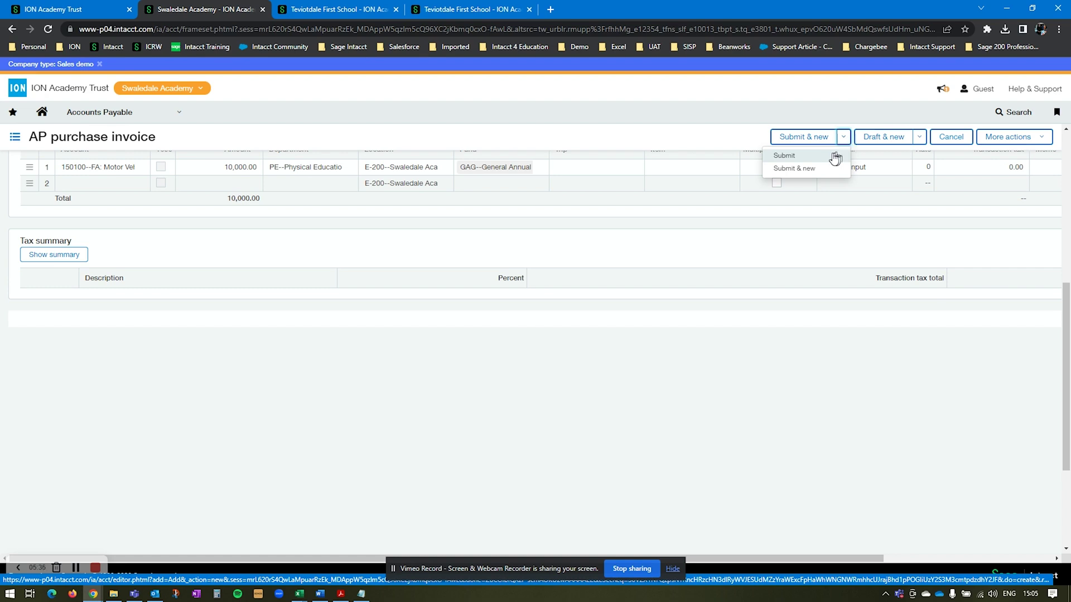
Switch to Teviotdale First School, open its Fixed Assets list of assets, and review the Dell laptop's name and cost.
left_click(330, 11)
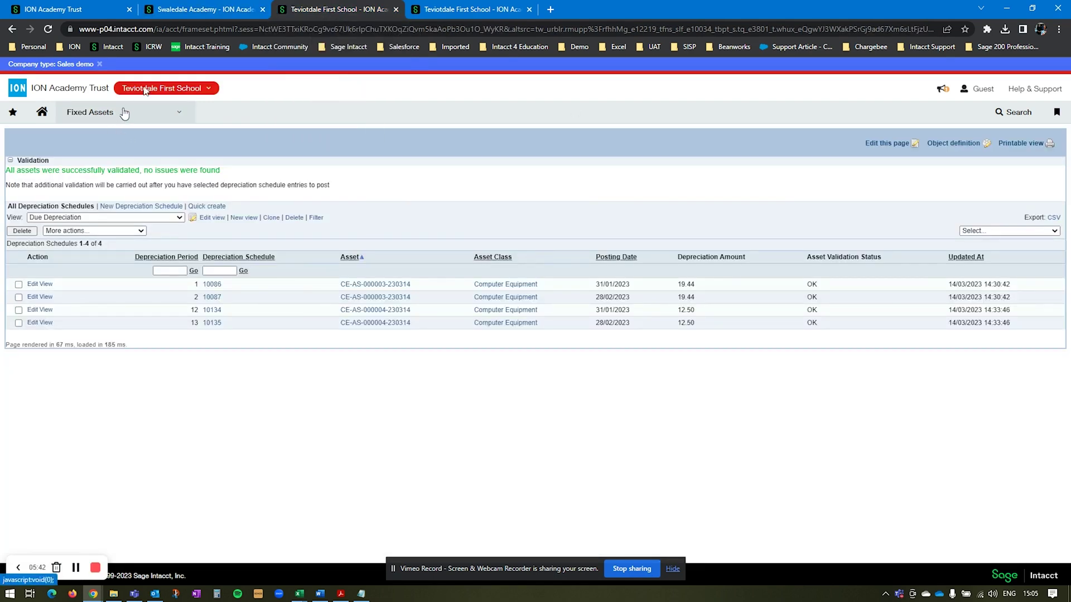
left_click(209, 11)
left_click(296, 12)
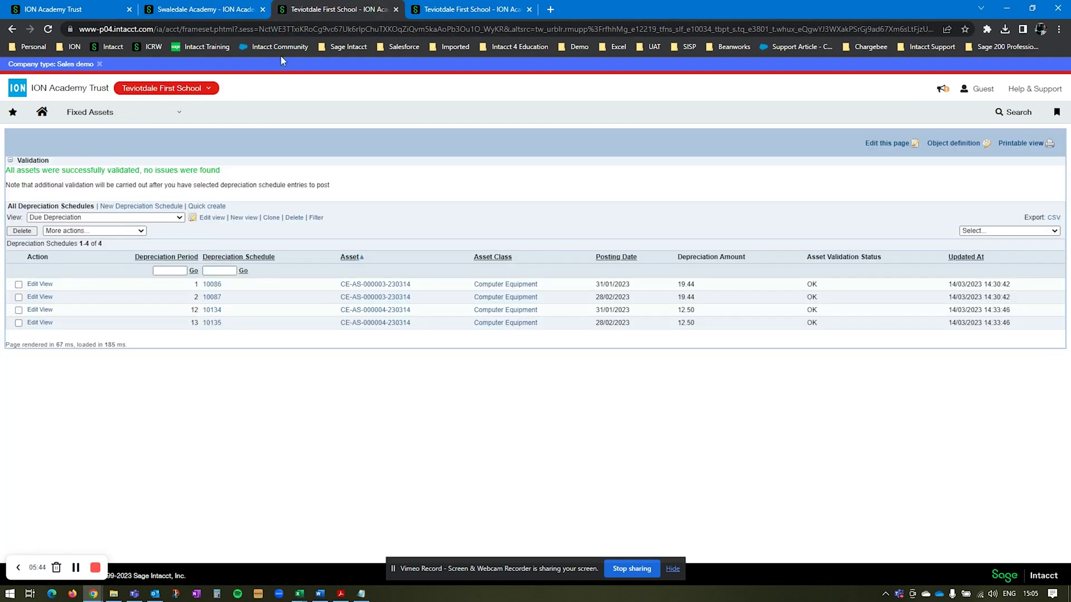
left_click(139, 112)
mouse_move(263, 179)
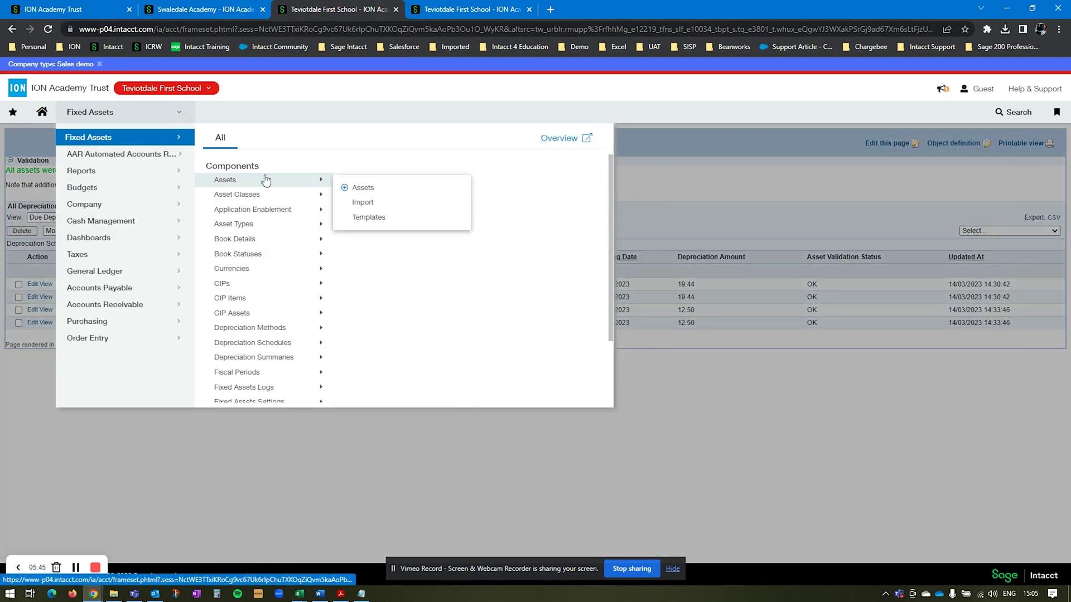
left_click(401, 196)
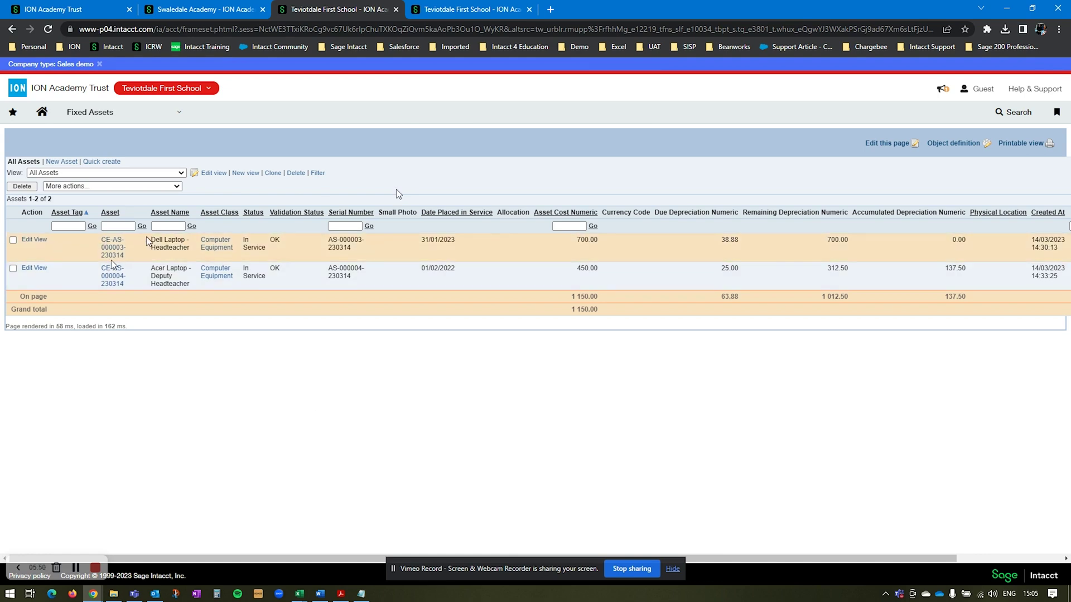
left_click_drag(150, 240, 189, 249)
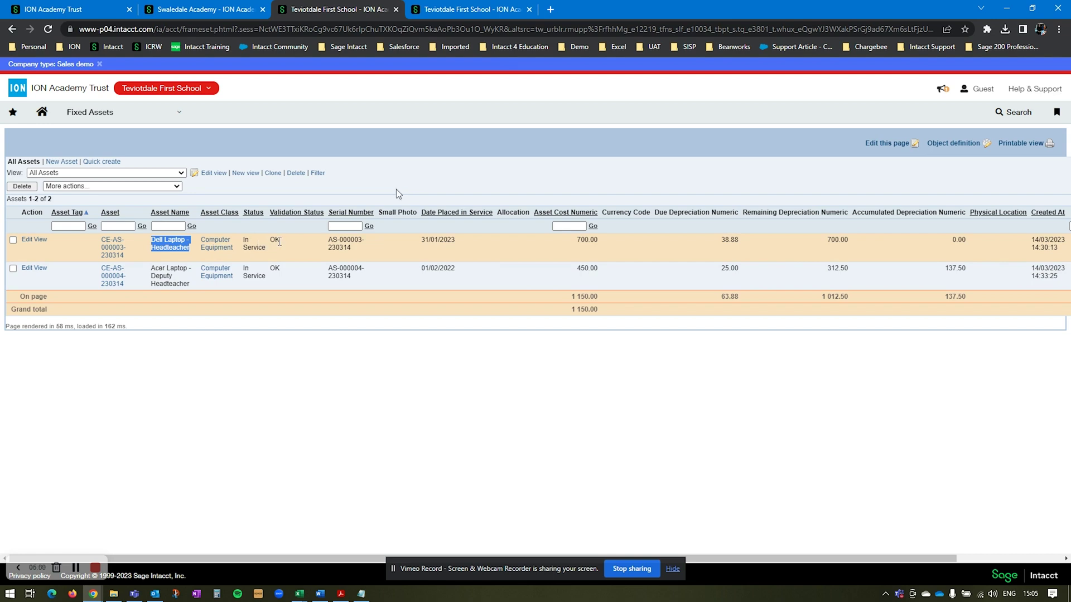
left_click_drag(576, 241, 602, 244)
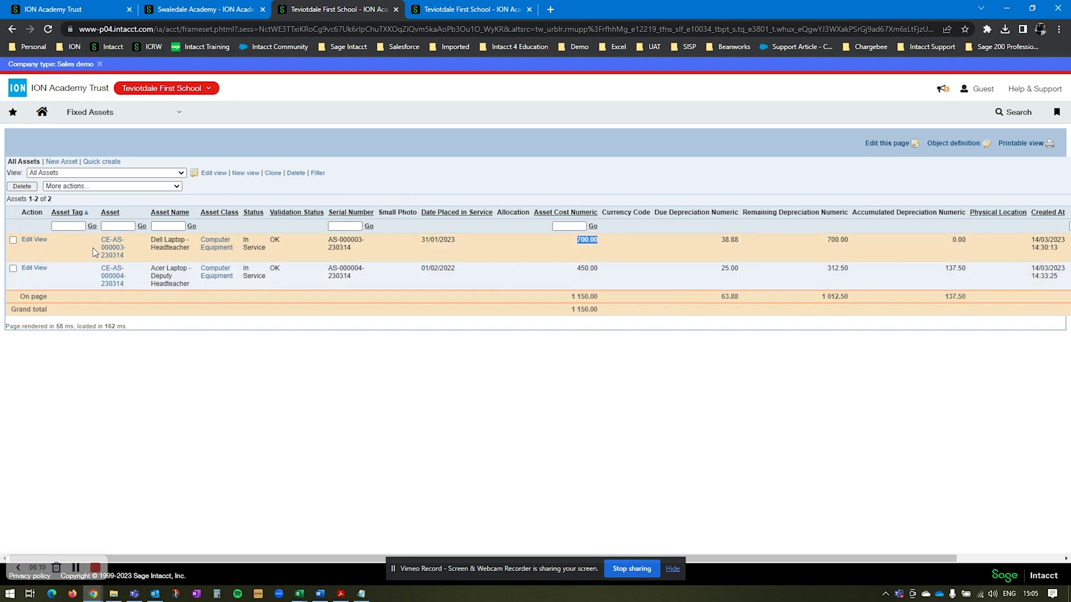
Open the Dell laptop asset and display its financial depreciation schedules in the Group by Status view.
left_click(108, 249)
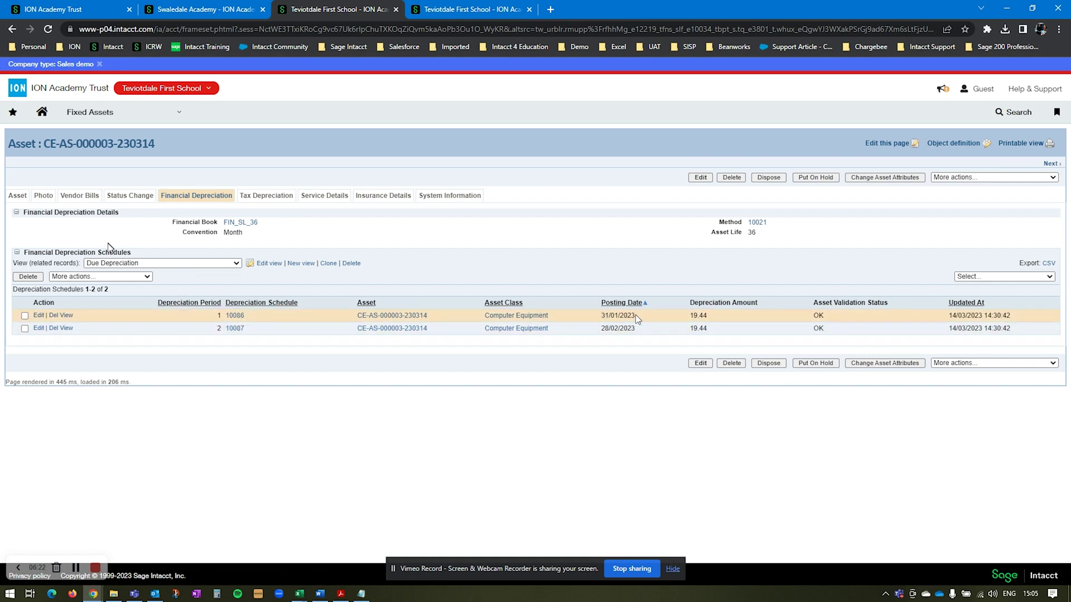
left_click(184, 265)
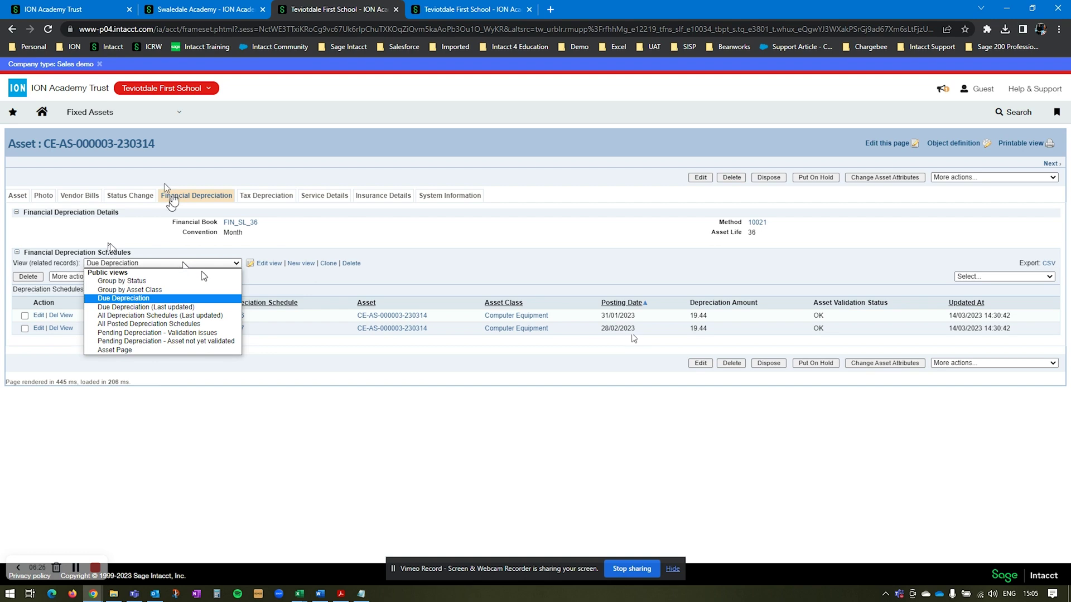
left_click(171, 281)
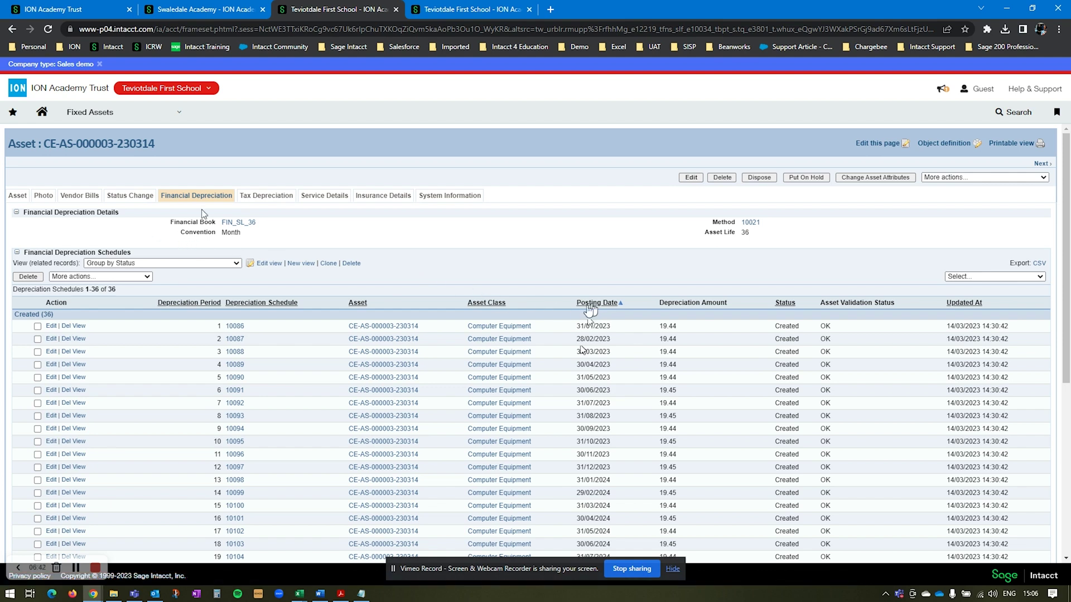
Review the Dell laptop's asset information, insurance details, system information with audit trail, and financial depreciation.
left_click(18, 196)
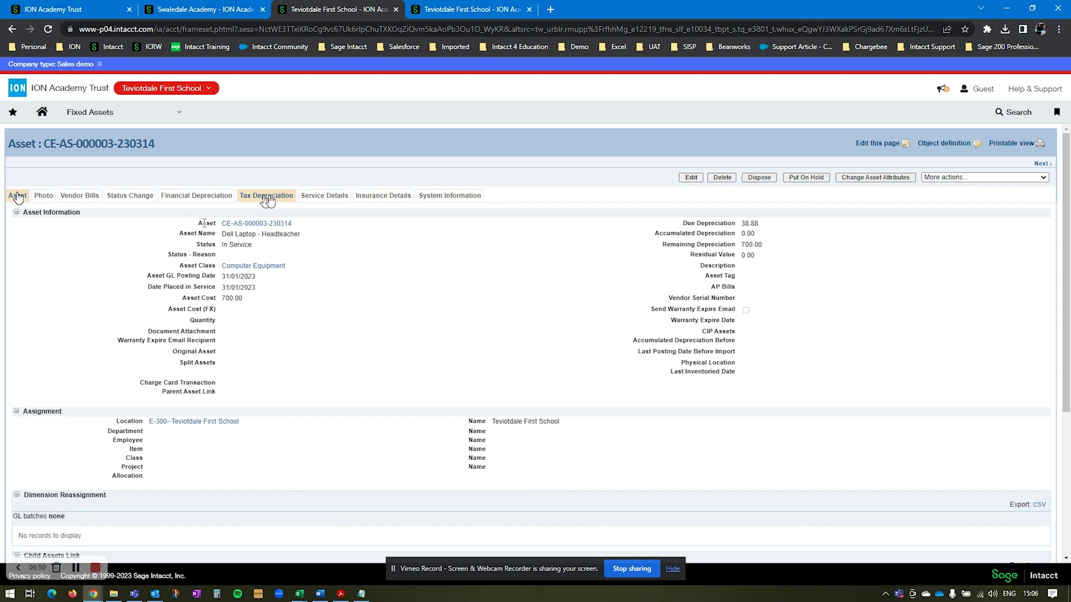
left_click(408, 200)
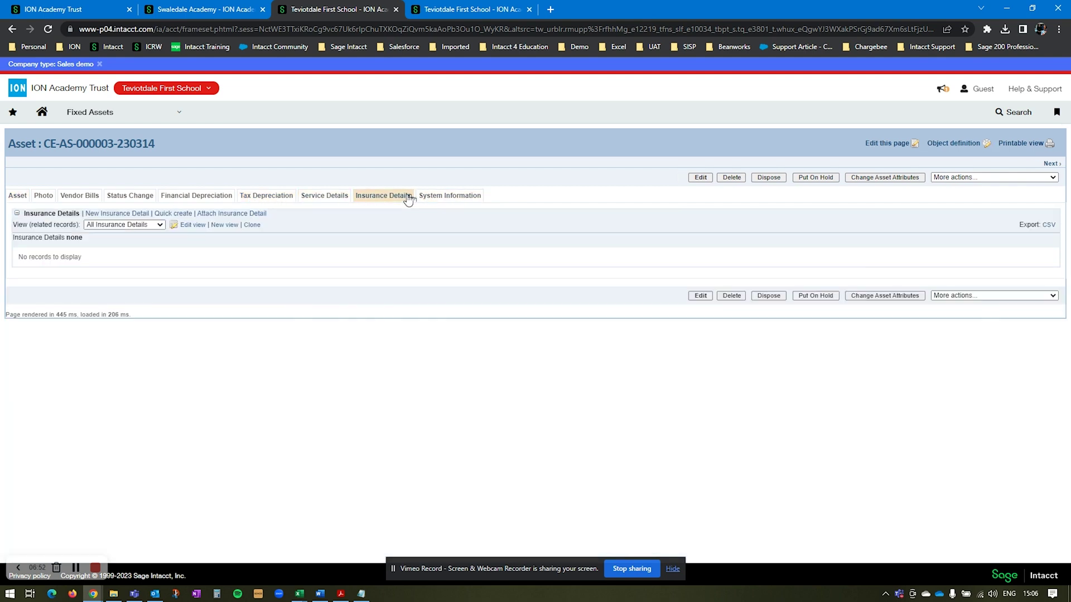
left_click(446, 199)
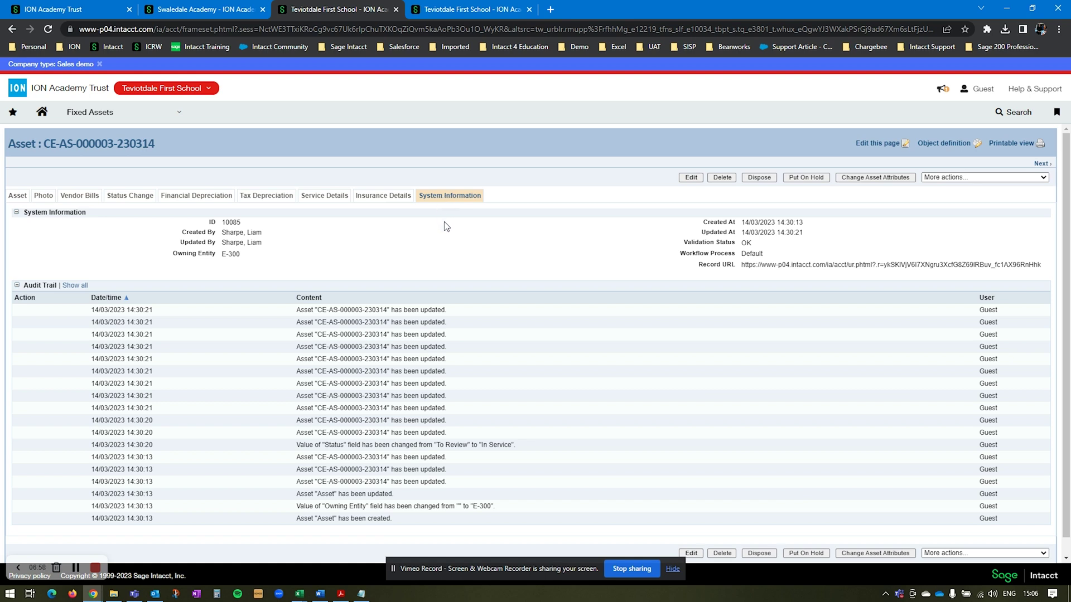
left_click(216, 196)
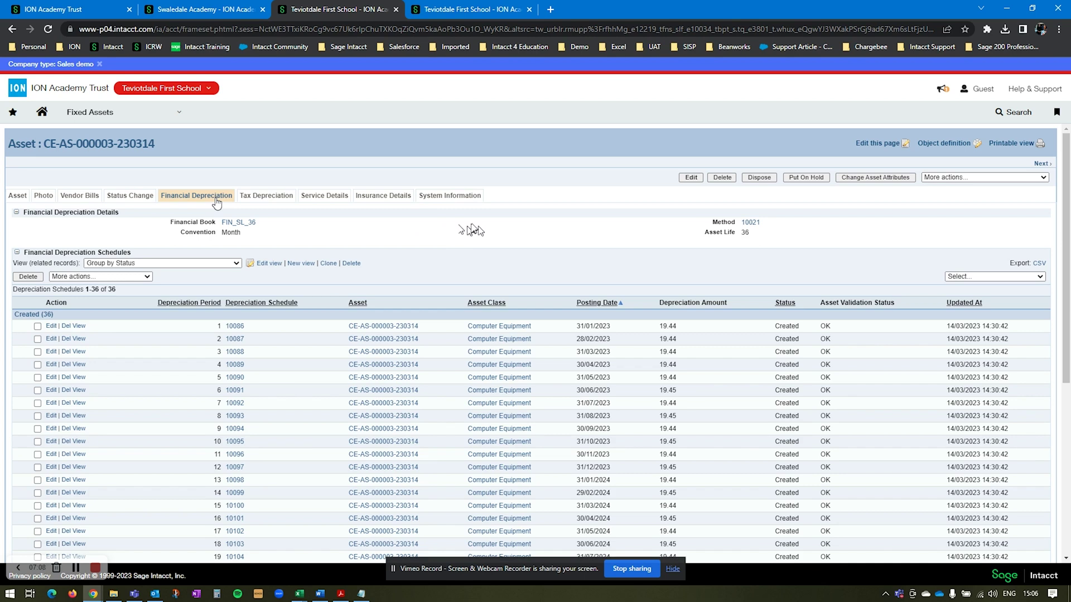
left_click(775, 183)
Open the Depreciation Schedules list in Fixed Assets for Teviotdale First School.
left_click(117, 115)
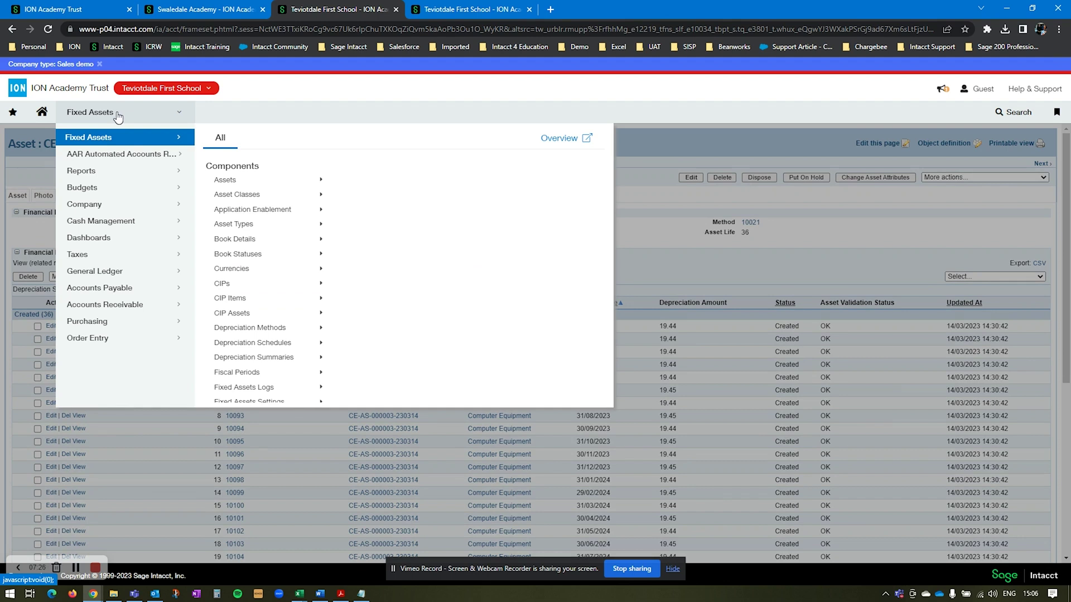
left_click(293, 349)
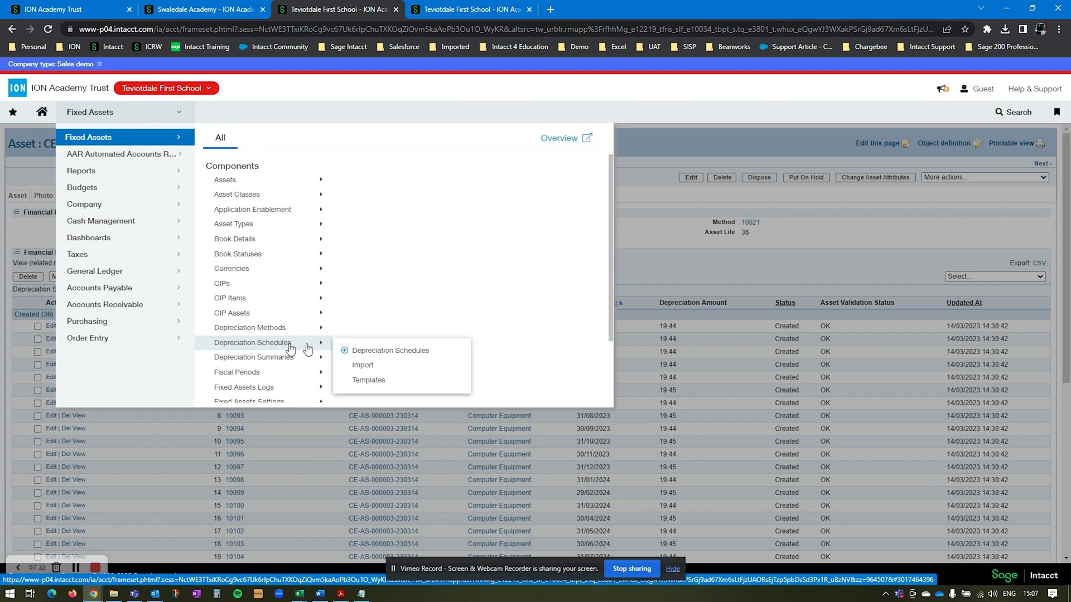
left_click(369, 351)
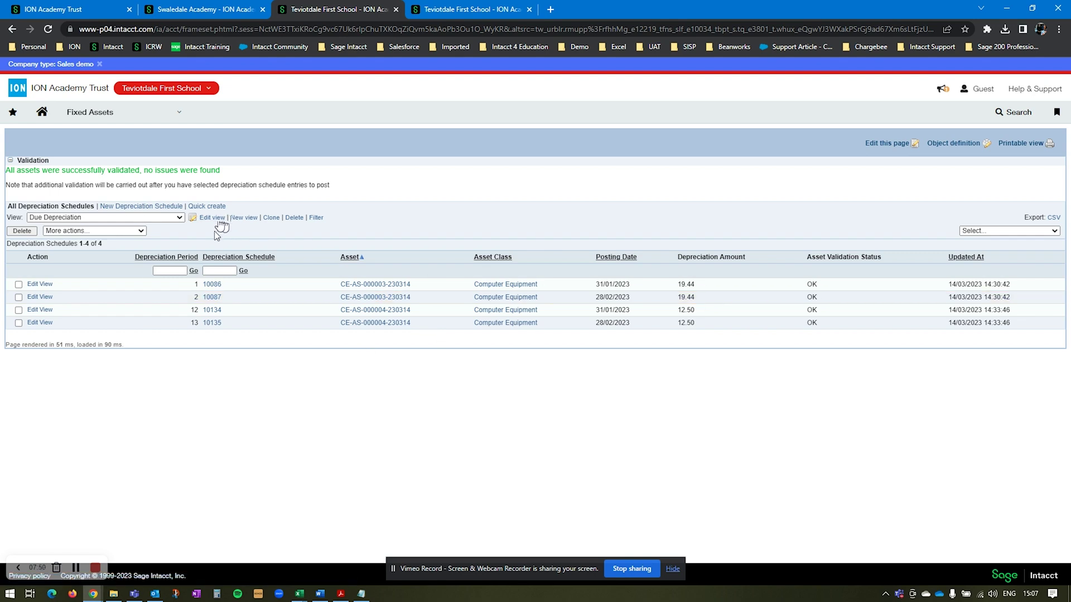
Select all records on the Due Depreciation list and submit them with Post Depreciation, confirming the posting.
left_click(990, 234)
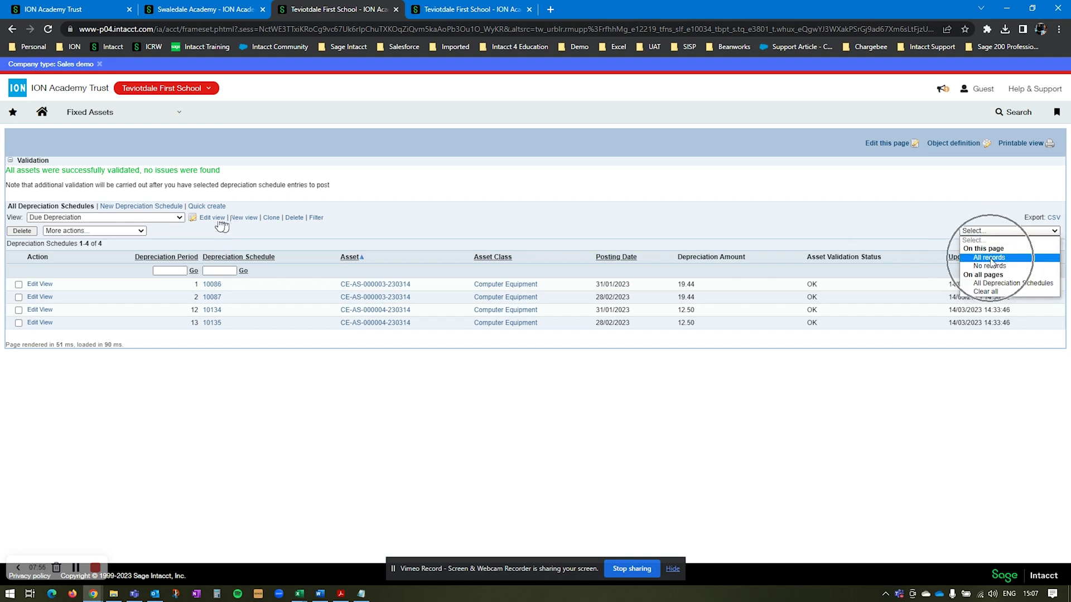
left_click(991, 259)
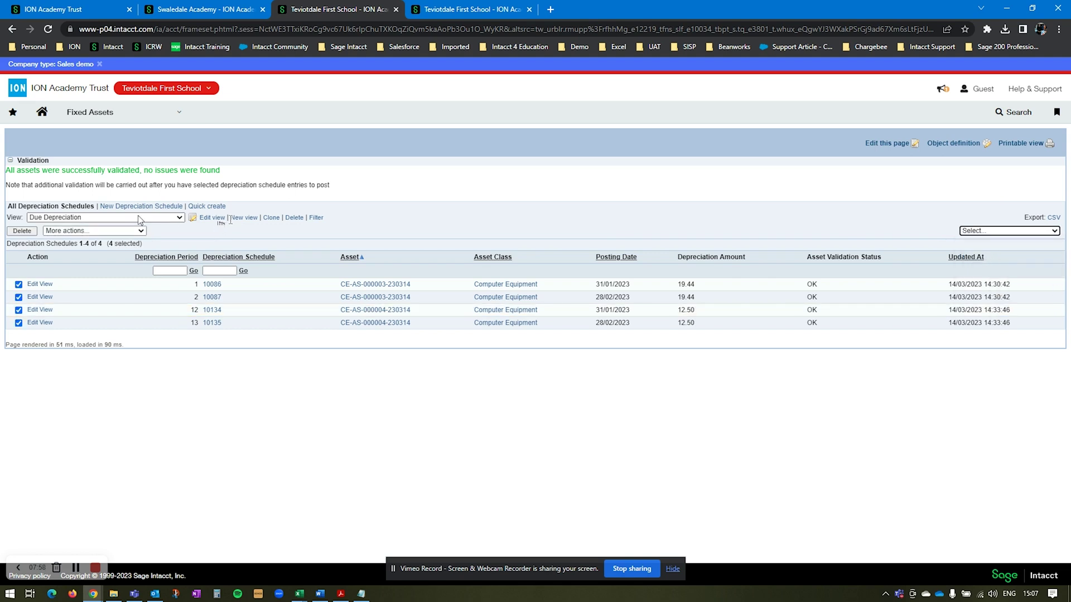
left_click(119, 232)
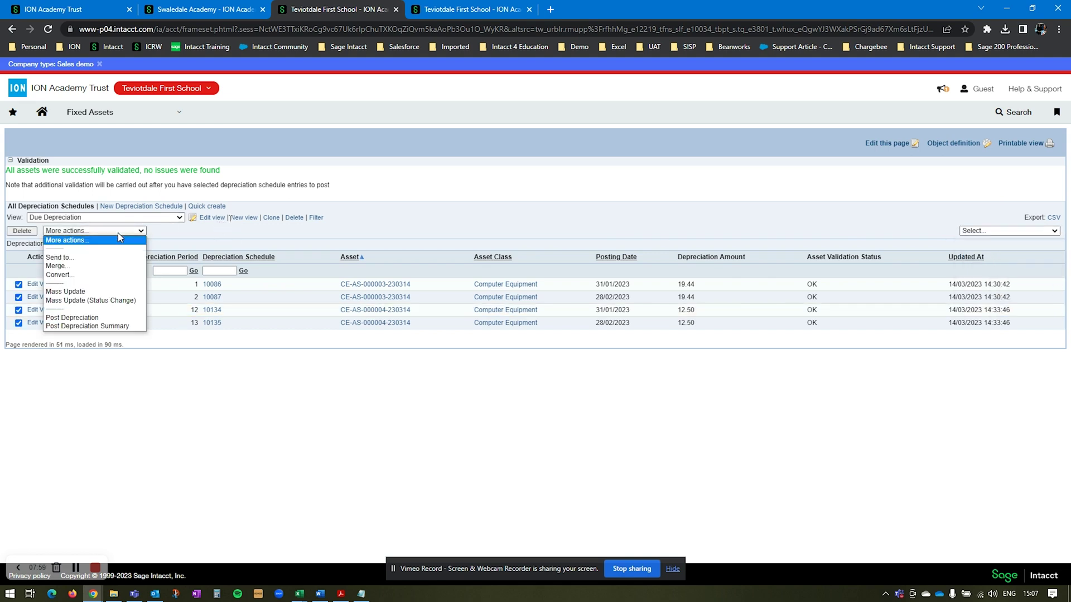
left_click(106, 319)
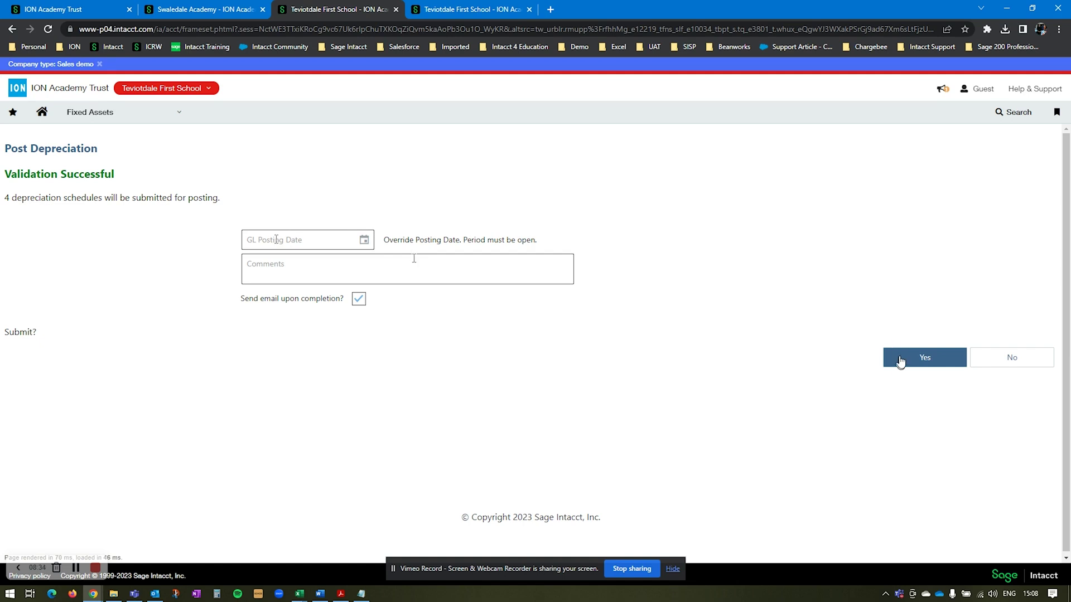
left_click(296, 307)
left_click(917, 360)
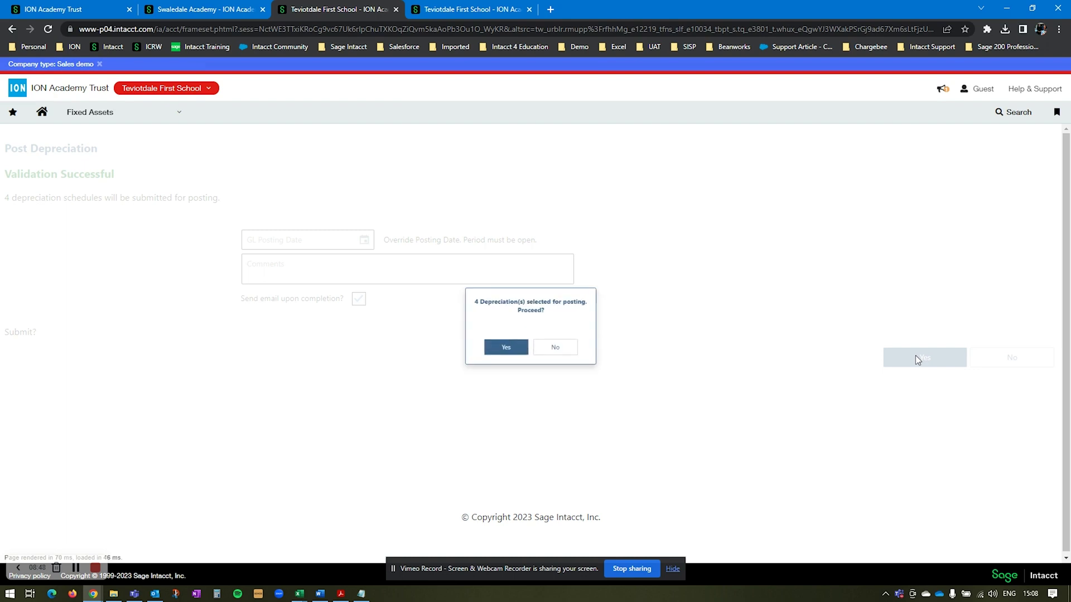
left_click(504, 354)
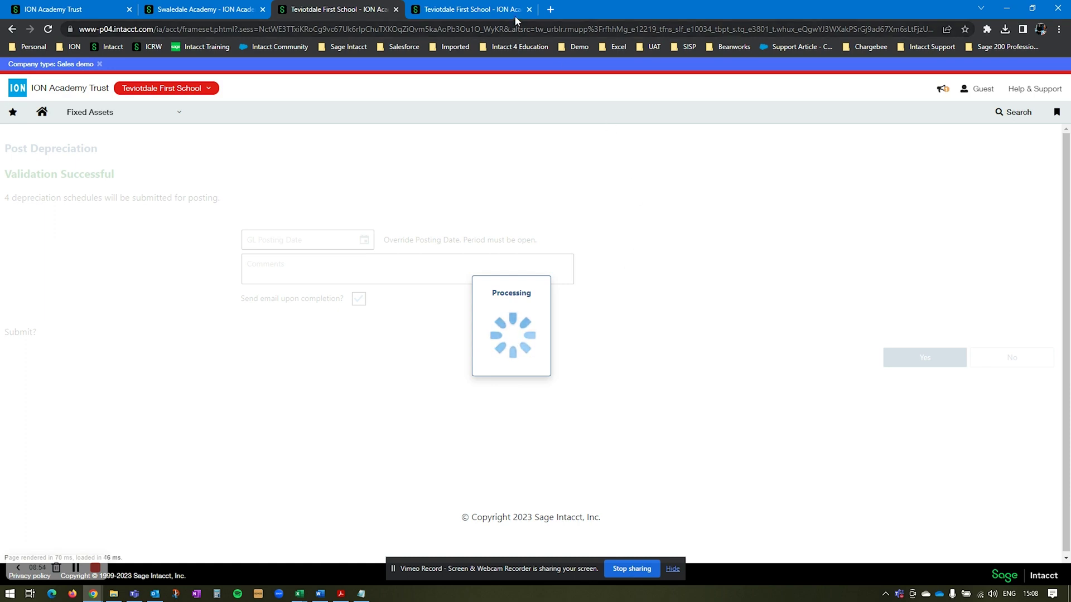
In the other Teviotdale First School browser tab, reopen the General Ledger journal entries and view the Fixed Asset Journal's transactions.
left_click(483, 12)
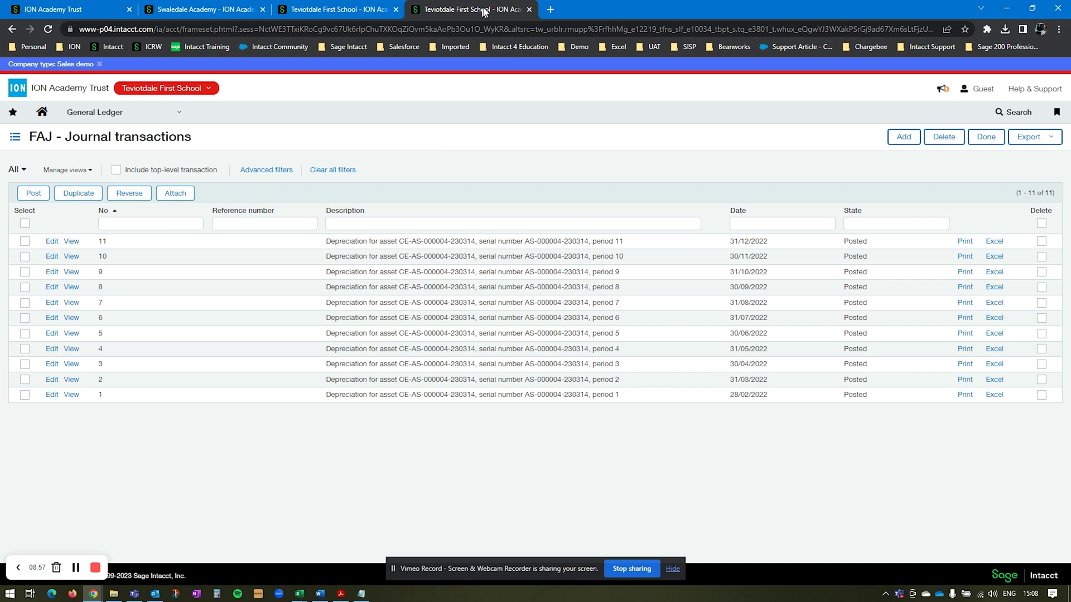
left_click(122, 115)
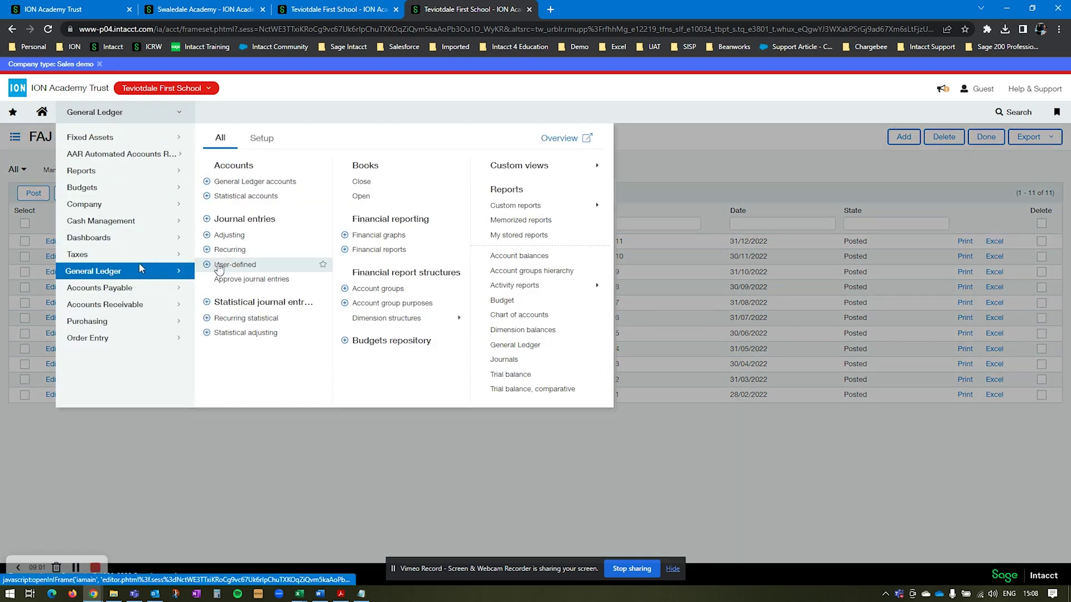
left_click(239, 219)
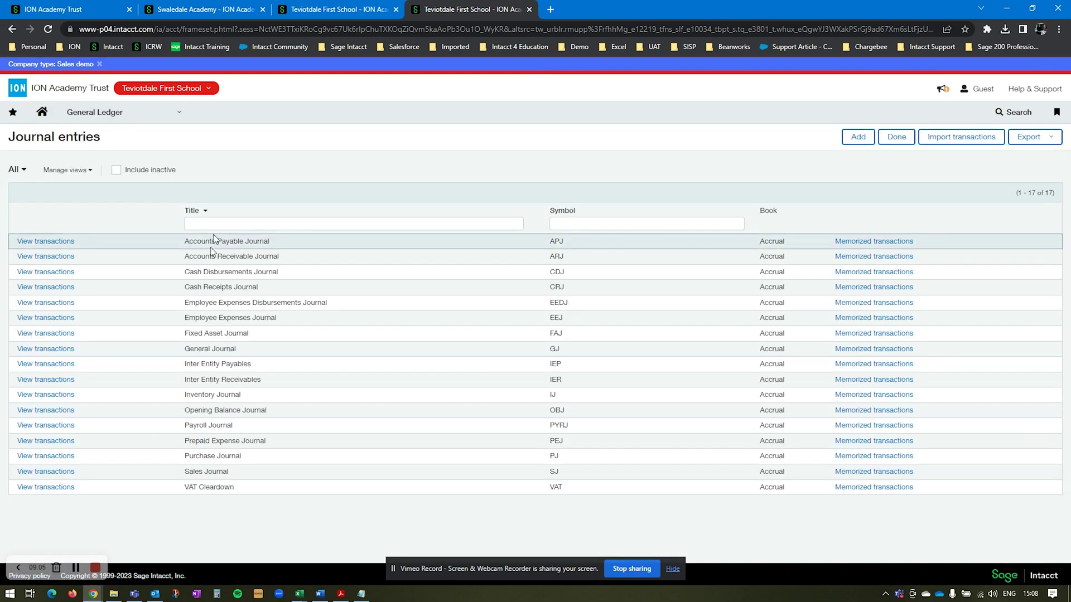
left_click_drag(186, 334, 259, 343)
key("ctrl+c")
left_click(51, 335)
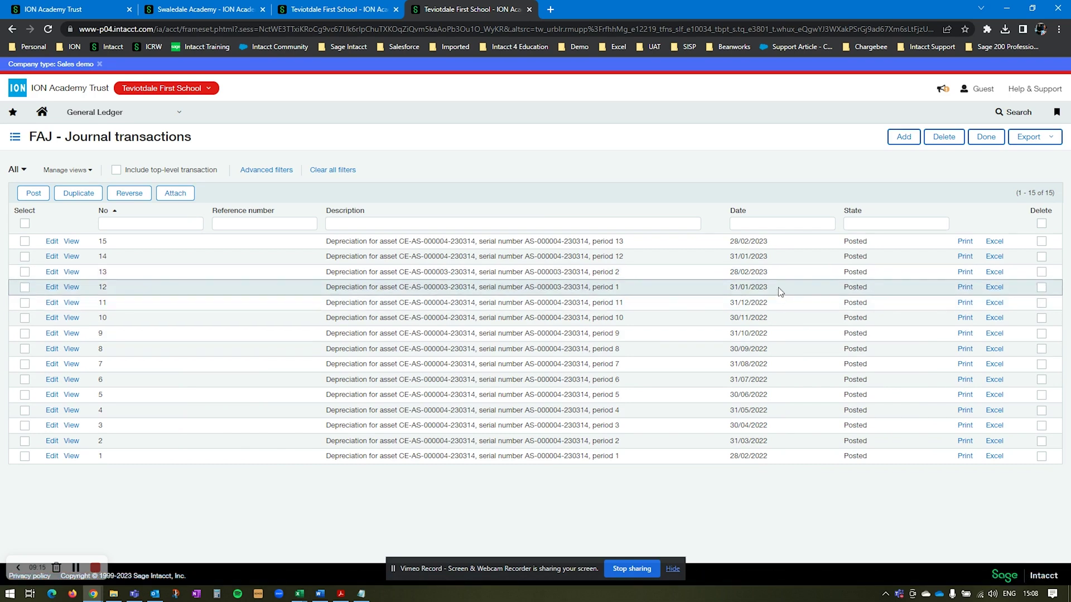
Review the January and February 2023 depreciation entries in the FAJ journal and open transaction 11 for viewing.
left_click_drag(771, 287, 721, 244)
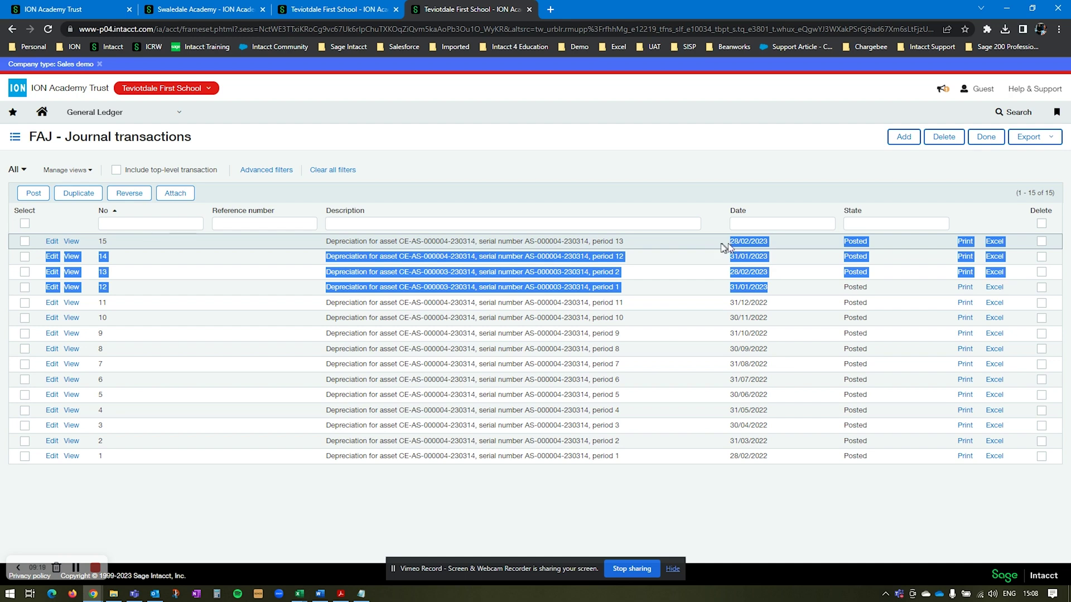
left_click(722, 246)
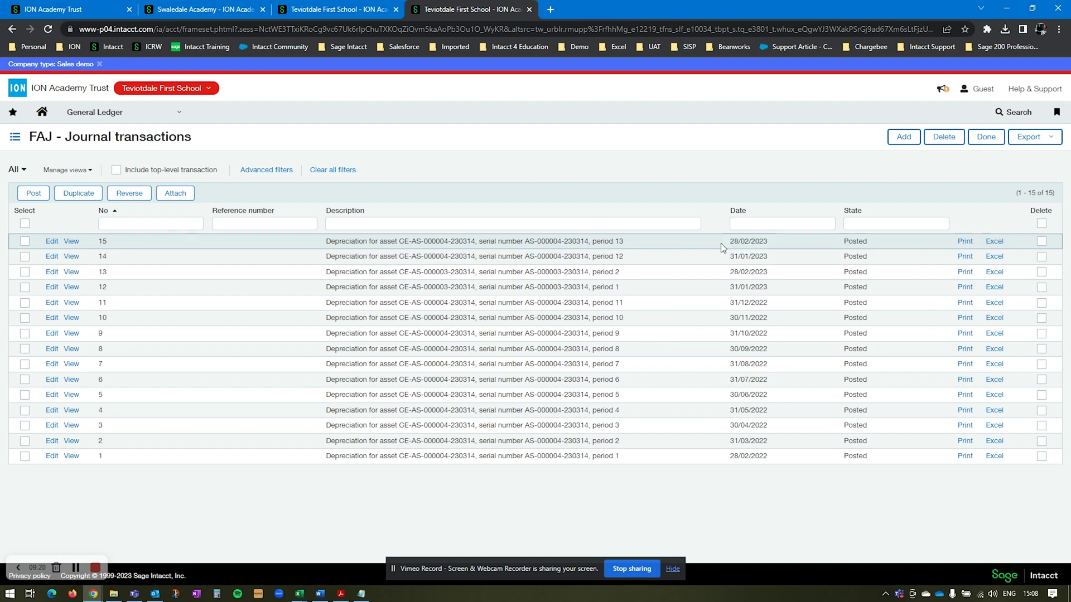
left_click(70, 304)
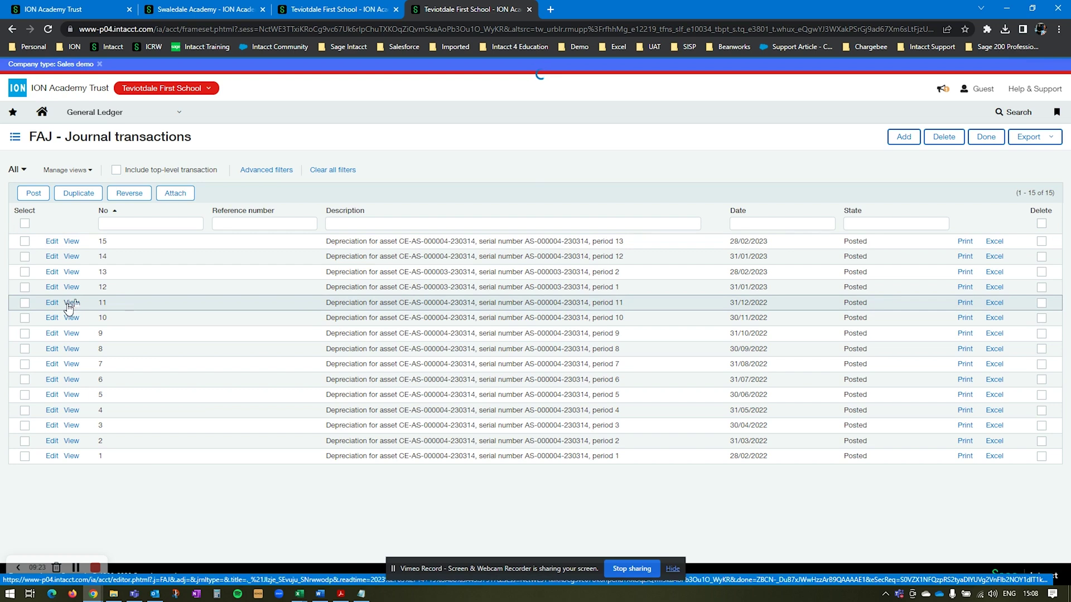